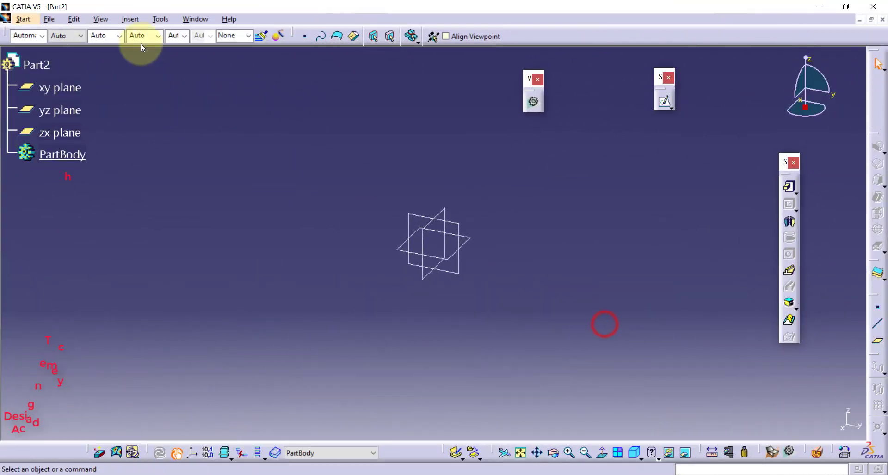
Step: Insert Geometrical Set.1 into Part2 and create Point.1 by coordinates at Y = -25 mm
{"action": "left_click", "coordinate": [130, 19]}
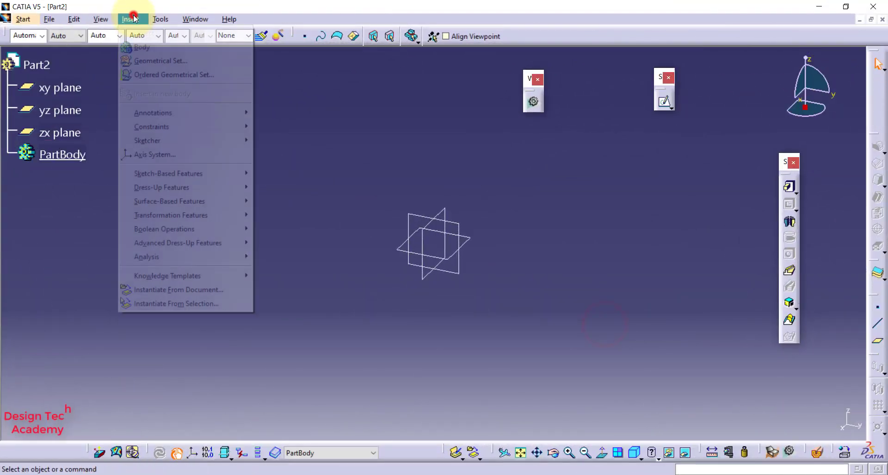
{"action": "left_click", "coordinate": [157, 59]}
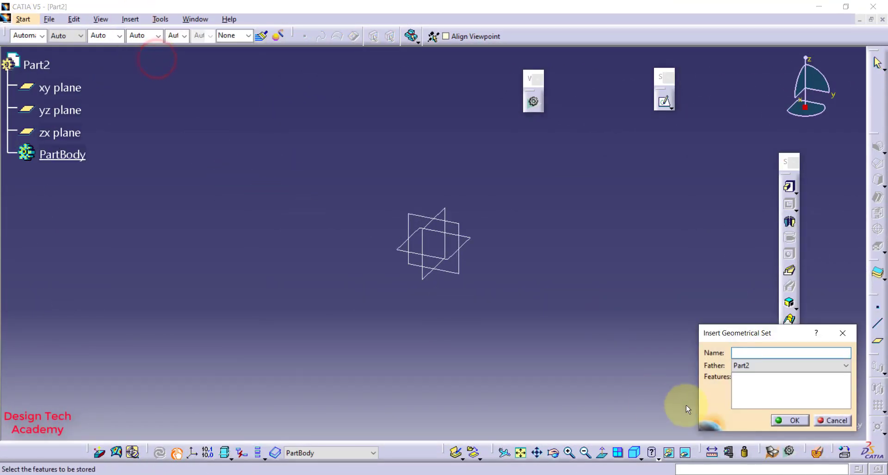
{"action": "left_click", "coordinate": [796, 421]}
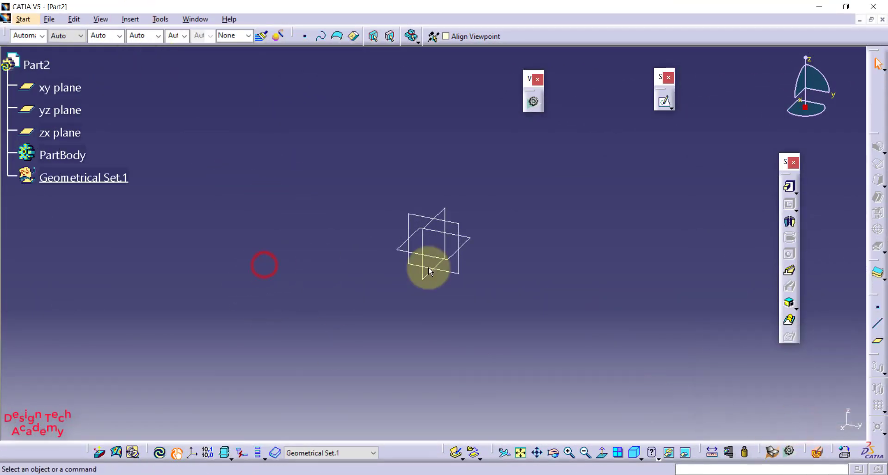
{"action": "left_click", "coordinate": [878, 310]}
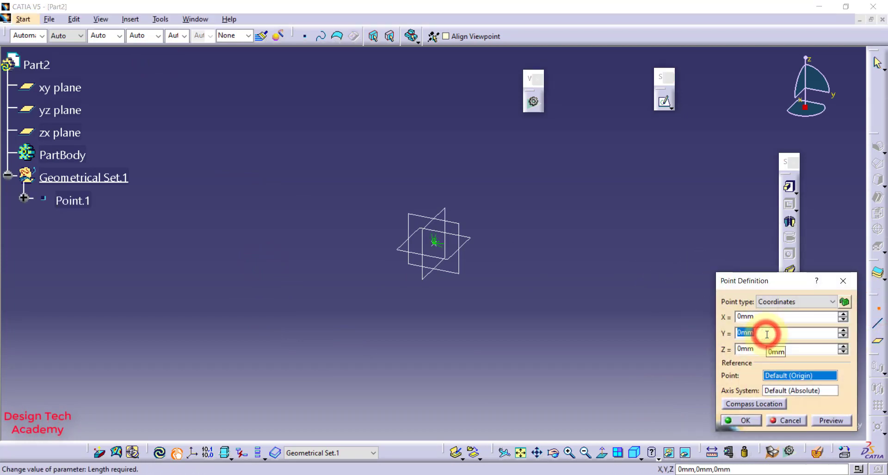
{"action": "key", "text": "Return"}
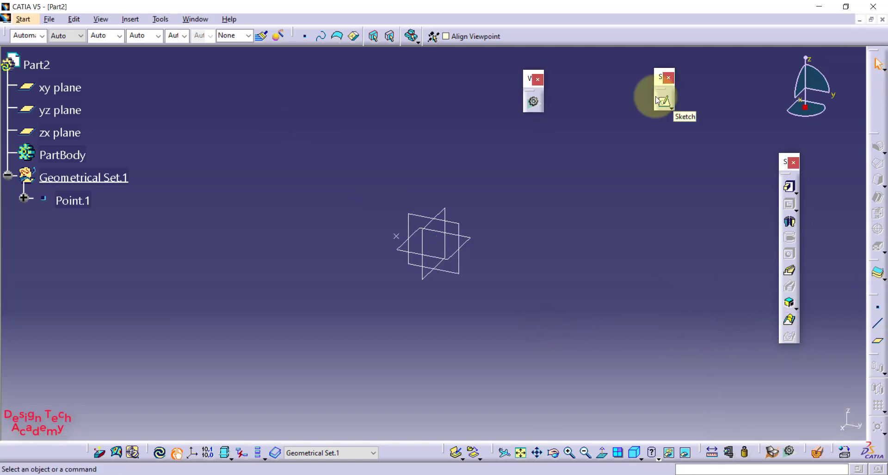
Step: Switch to the Generative Shape Design workbench
{"action": "left_click", "coordinate": [533, 102]}
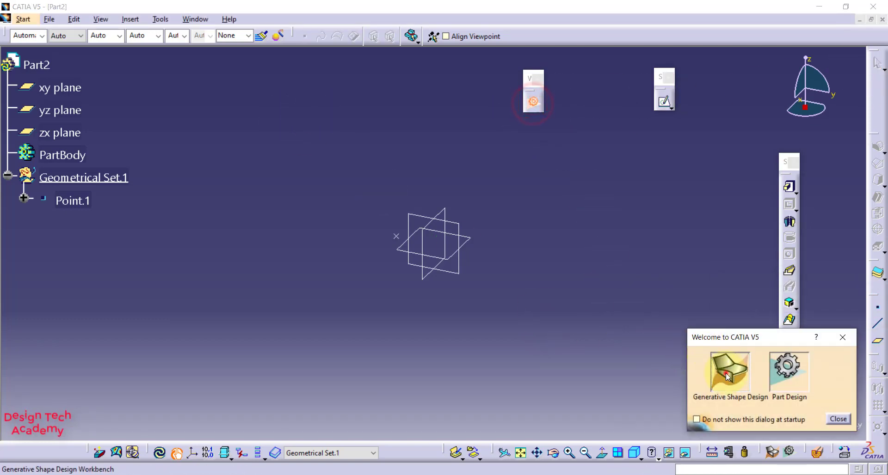
{"action": "left_click", "coordinate": [729, 372]}
{"action": "left_click", "coordinate": [585, 258]}
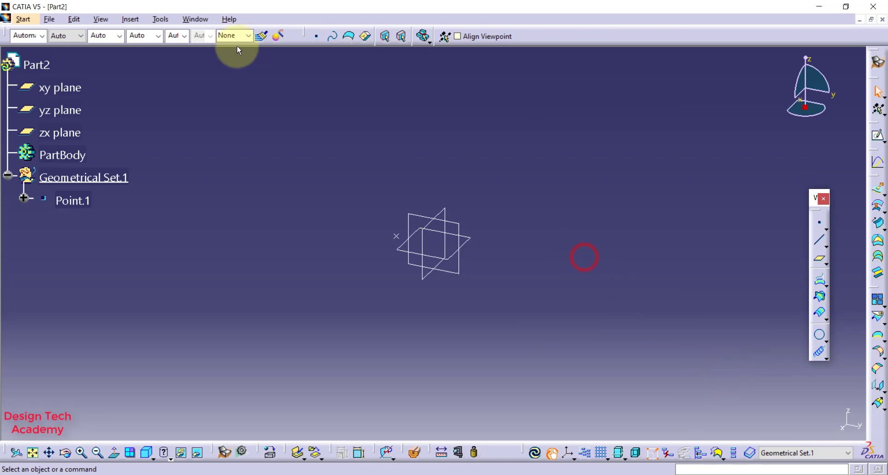
Step: Create a clockwise helix from Point.1 around Z, 40 mm high with 0.25 revolutions
{"action": "left_click", "coordinate": [130, 19]}
{"action": "left_click", "coordinate": [162, 133]}
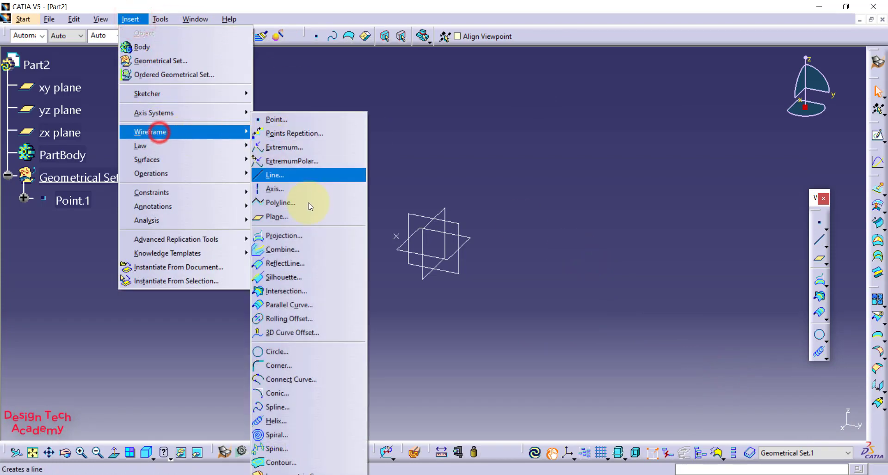
{"action": "left_click", "coordinate": [267, 419]}
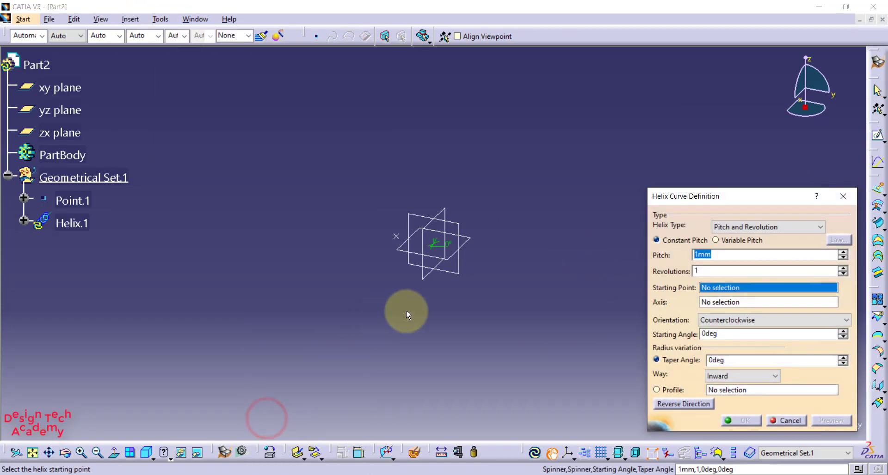
{"action": "left_click", "coordinate": [734, 231]}
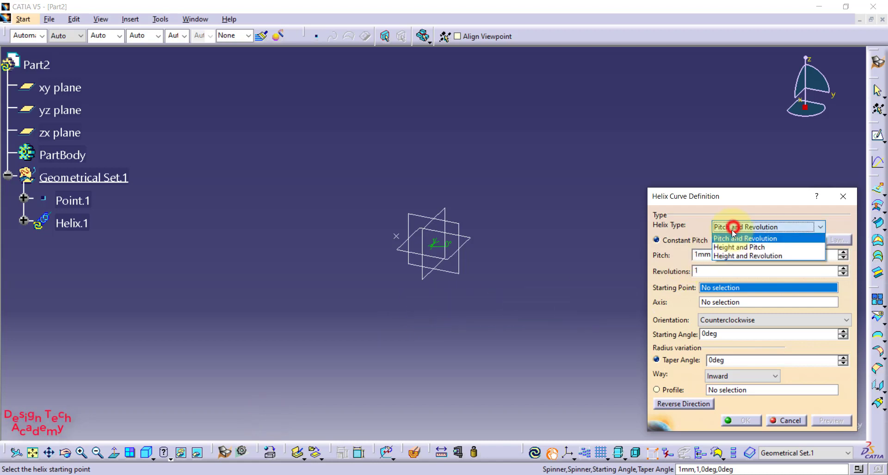
{"action": "left_click", "coordinate": [734, 257]}
{"action": "type", "text": "0.25"}
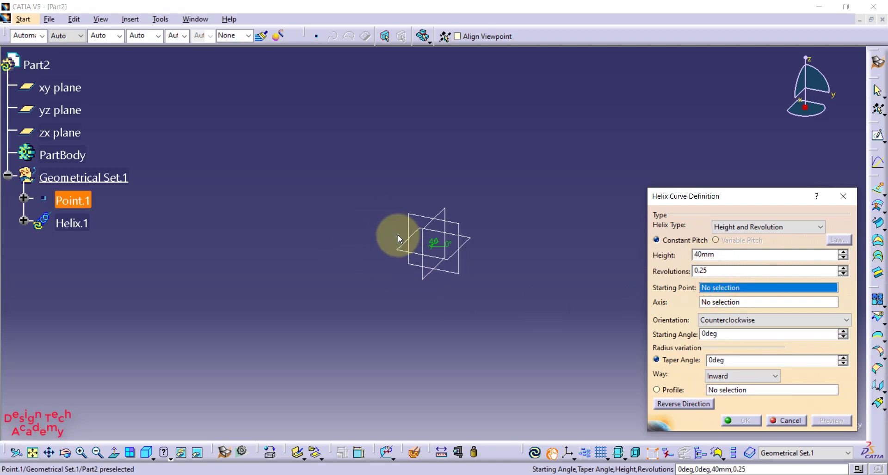
{"action": "left_click", "coordinate": [396, 236]}
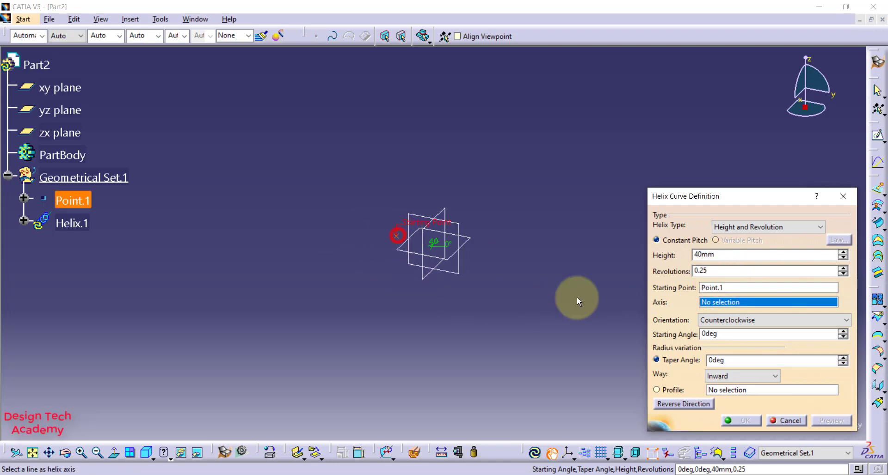
{"action": "right_click", "coordinate": [727, 300]}
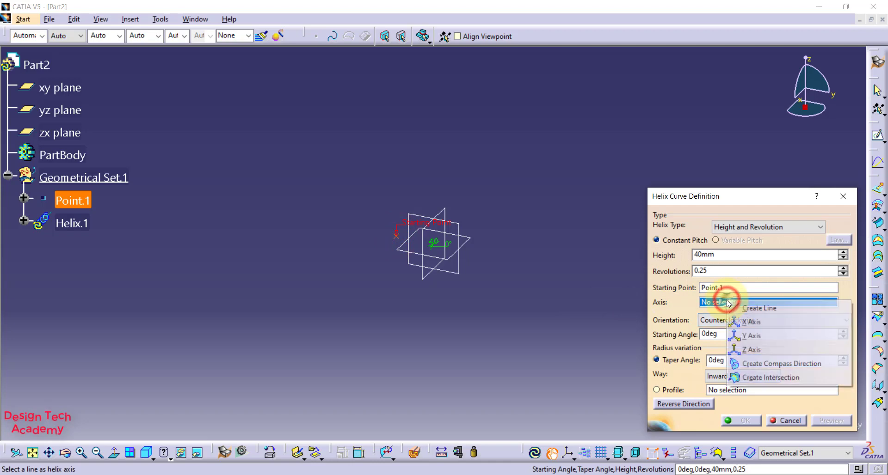
{"action": "left_click", "coordinate": [745, 347]}
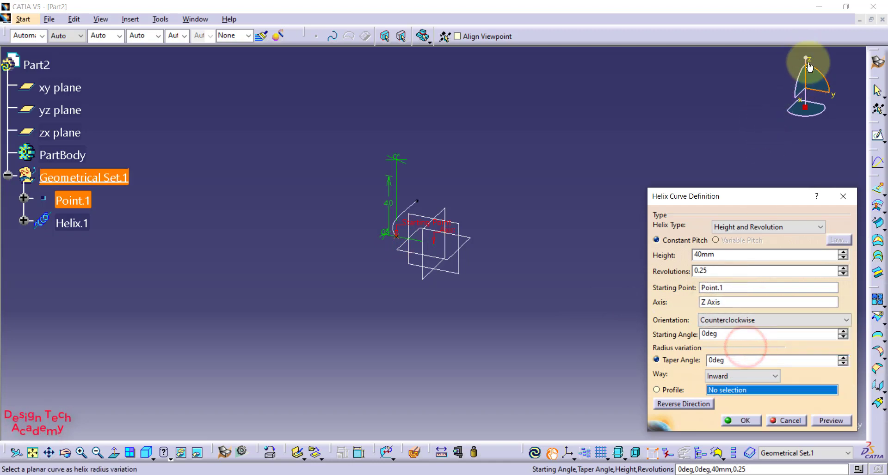
{"action": "left_click", "coordinate": [722, 320]}
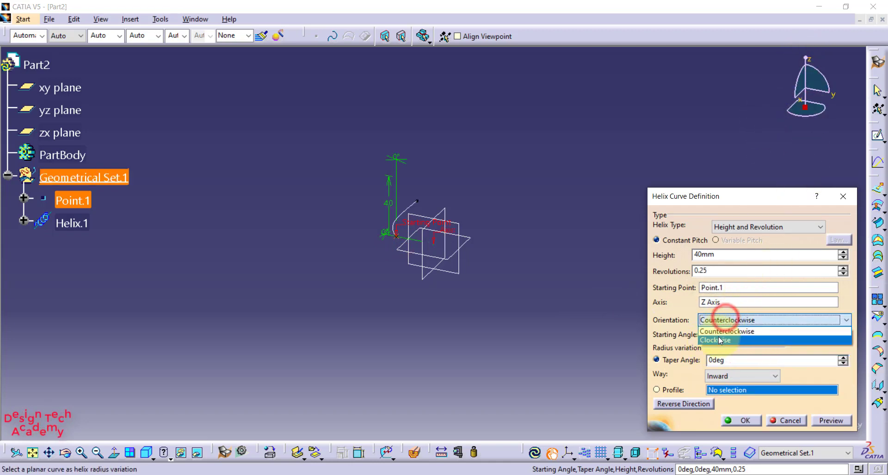
{"action": "left_click", "coordinate": [718, 337]}
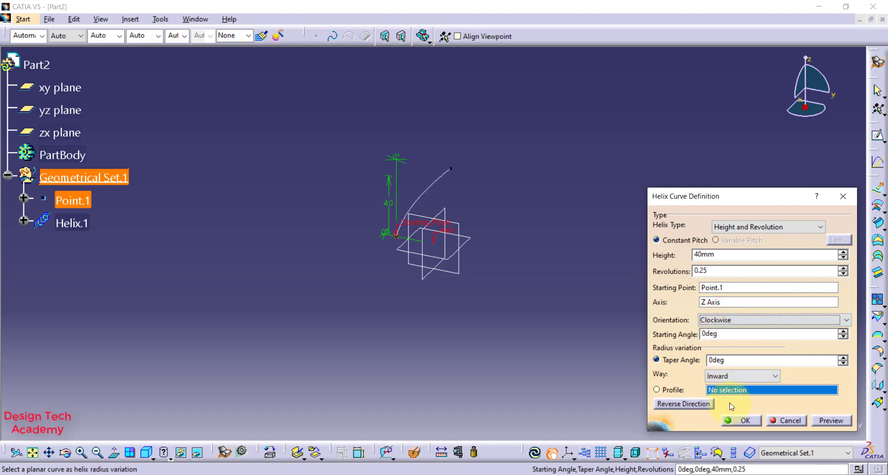
{"action": "left_click", "coordinate": [736, 421]}
{"action": "mouse_move", "coordinate": [430, 348]}
{"action": "middle_mouse_down"}
{"action": "mouse_move", "coordinate": [517, 312]}
{"action": "mouse_move", "coordinate": [445, 231]}
{"action": "middle_mouse_up"}
Step: Create a reversed 100 mm point-direction line from Point.1, normal to the zx plane
{"action": "left_click", "coordinate": [320, 303]}
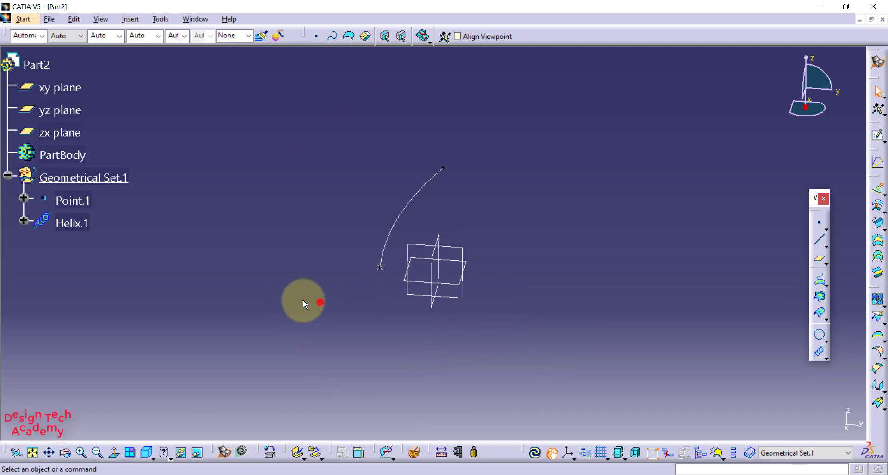
{"action": "left_click", "coordinate": [820, 243]}
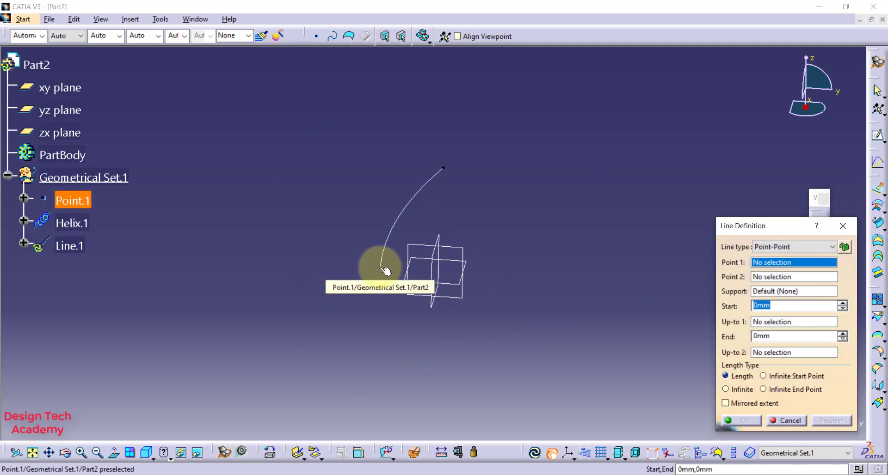
{"action": "left_click", "coordinate": [755, 246]}
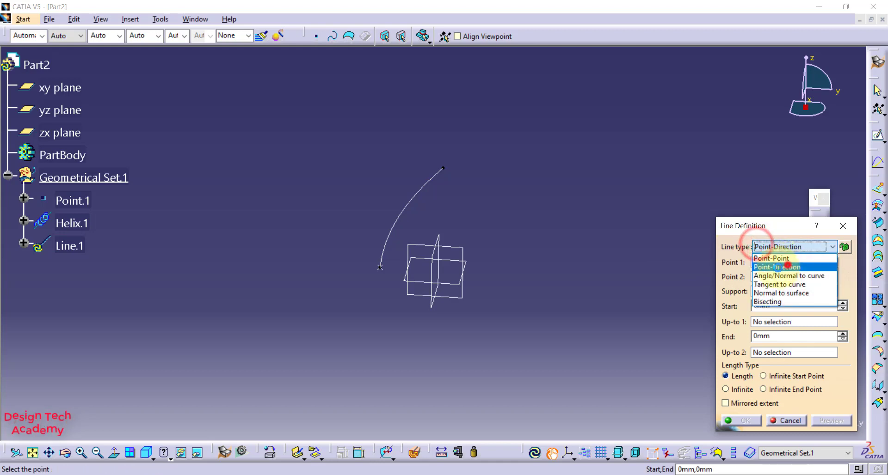
{"action": "left_click", "coordinate": [788, 267]}
{"action": "left_click", "coordinate": [379, 268]}
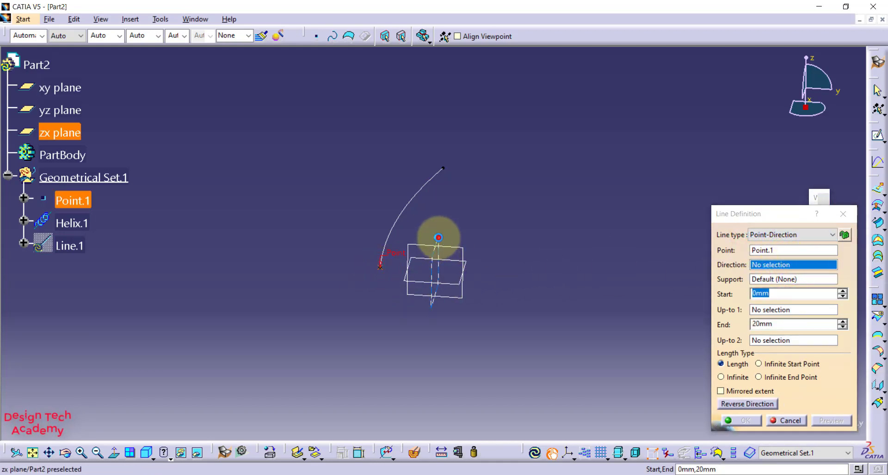
{"action": "left_click", "coordinate": [438, 238]}
{"action": "left_click", "coordinate": [743, 405]}
{"action": "left_click", "coordinate": [778, 321]}
{"action": "type", "text": "100"}
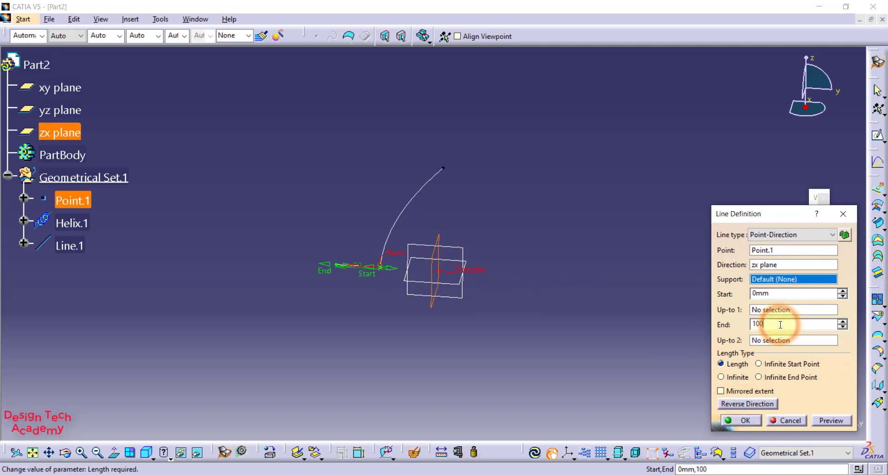
{"action": "key", "text": "Return"}
{"action": "mouse_move", "coordinate": [529, 319]}
{"action": "middle_mouse_down"}
{"action": "mouse_move", "coordinate": [377, 259]}
{"action": "mouse_move", "coordinate": [383, 279]}
{"action": "middle_mouse_up"}
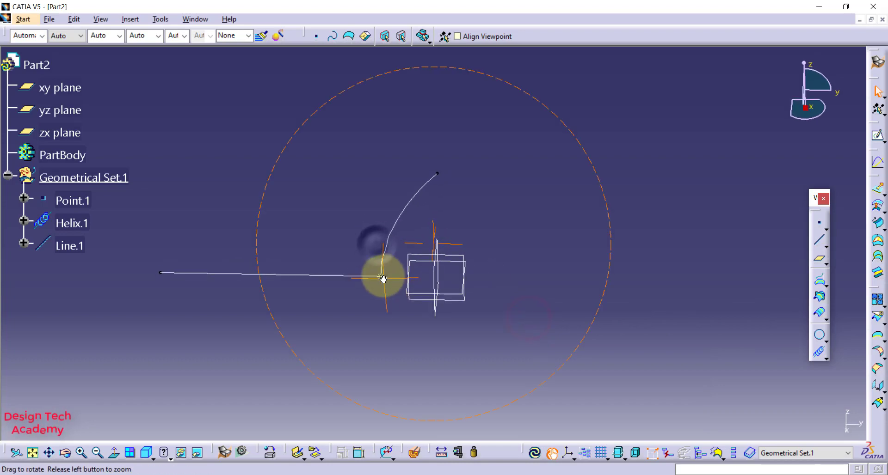
Step: Sweep profile Line.1 along guide Helix.1, with the xy plane as pulling direction
{"action": "left_click", "coordinate": [874, 226]}
{"action": "left_click", "coordinate": [691, 82]}
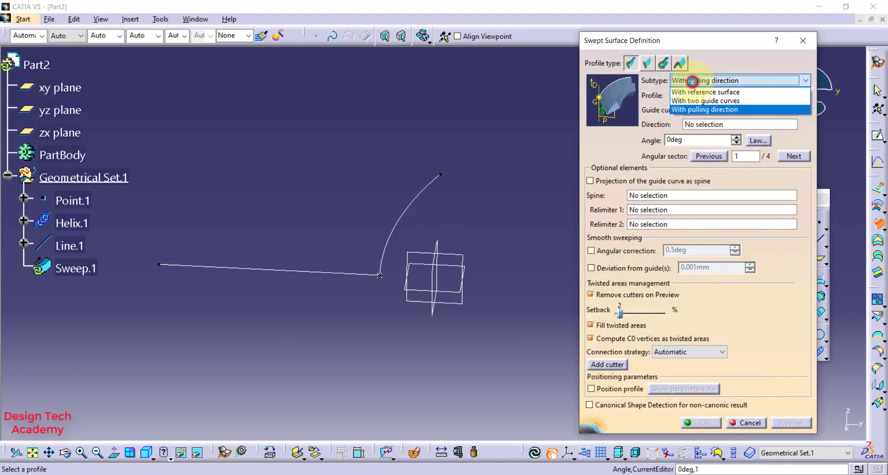
{"action": "left_click", "coordinate": [691, 111]}
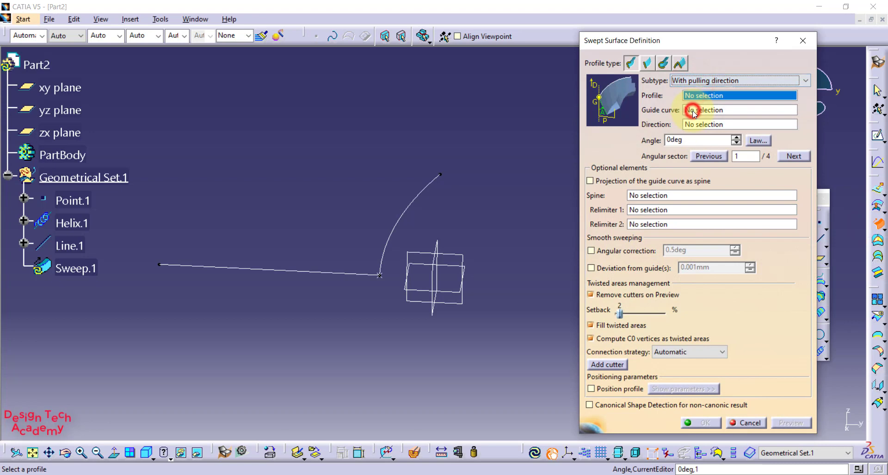
{"action": "left_click", "coordinate": [319, 272]}
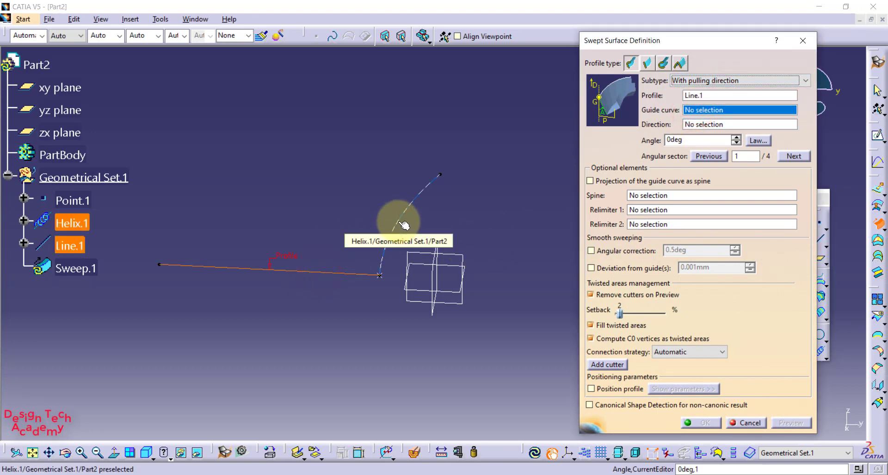
{"action": "left_click", "coordinate": [403, 225]}
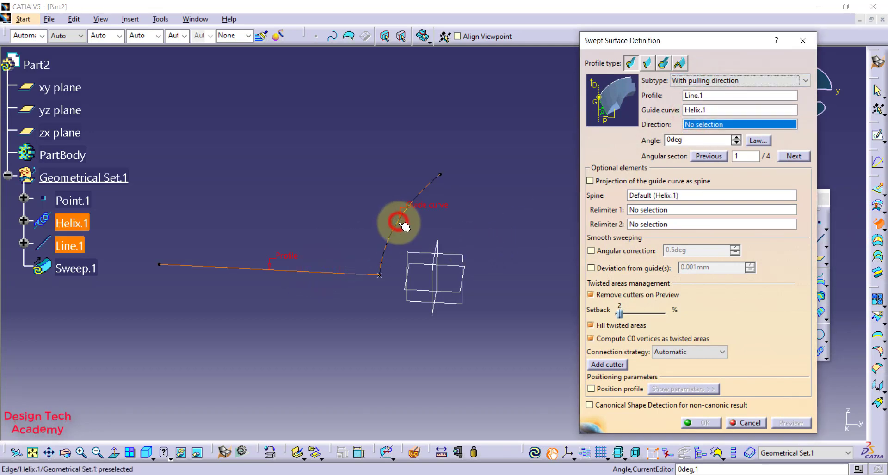
{"action": "left_click", "coordinate": [428, 293]}
{"action": "left_click", "coordinate": [784, 424]}
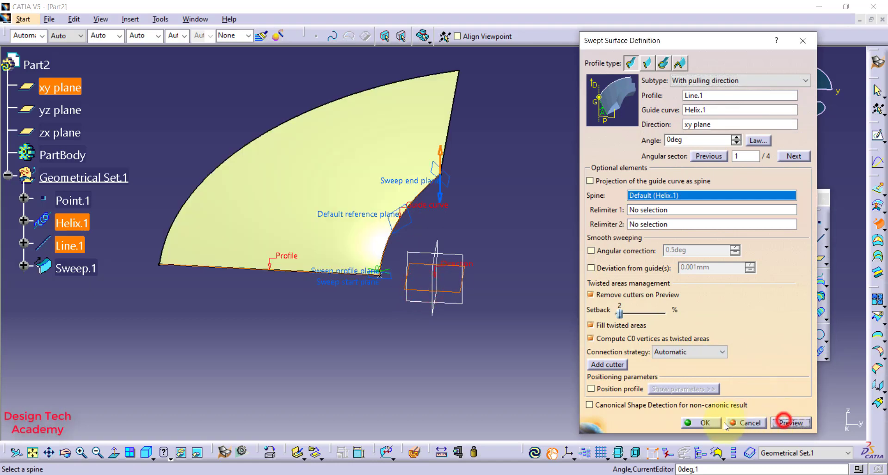
{"action": "left_click", "coordinate": [711, 424]}
{"action": "mouse_move", "coordinate": [462, 276]}
{"action": "middle_mouse_down"}
{"action": "mouse_move", "coordinate": [448, 237]}
{"action": "mouse_move", "coordinate": [398, 252]}
{"action": "mouse_move", "coordinate": [519, 208]}
{"action": "middle_mouse_up"}
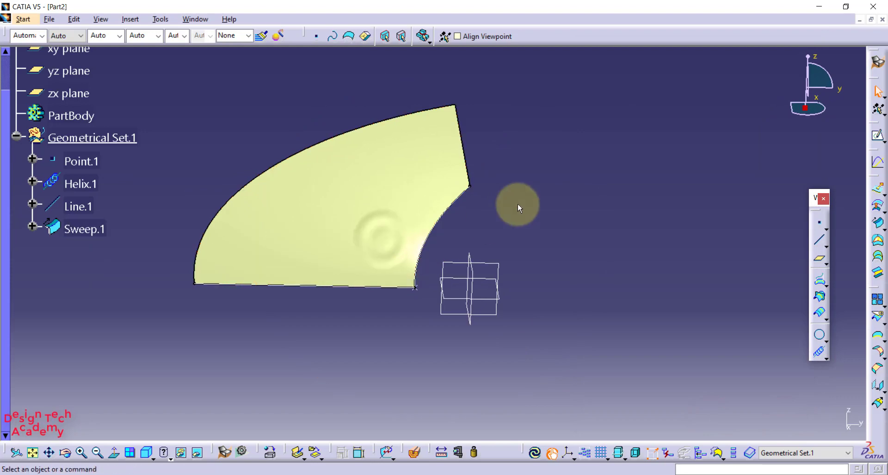
Step: Sketch on the xy plane and project the sweep's top edge, outer arc and right edge
{"action": "left_click", "coordinate": [877, 135]}
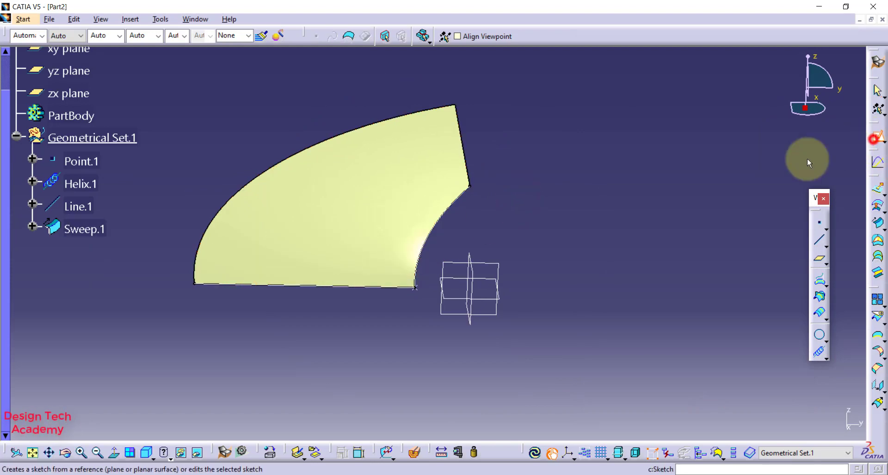
{"action": "left_click", "coordinate": [448, 299]}
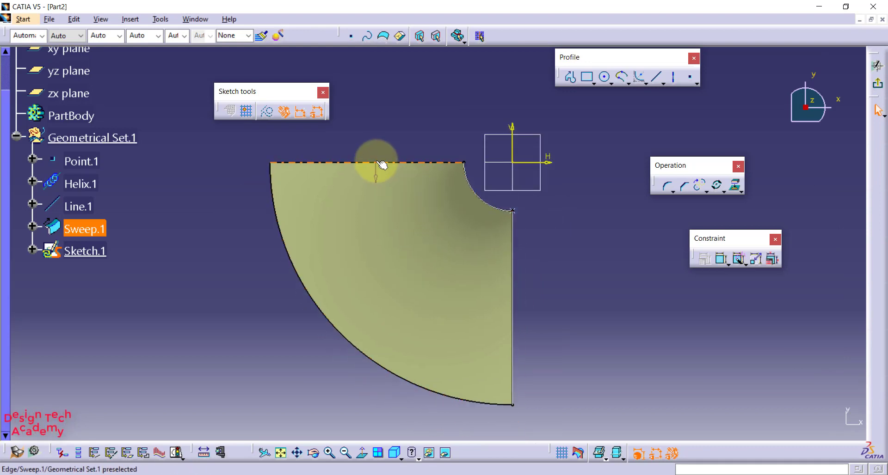
{"action": "left_click", "coordinate": [375, 162]}
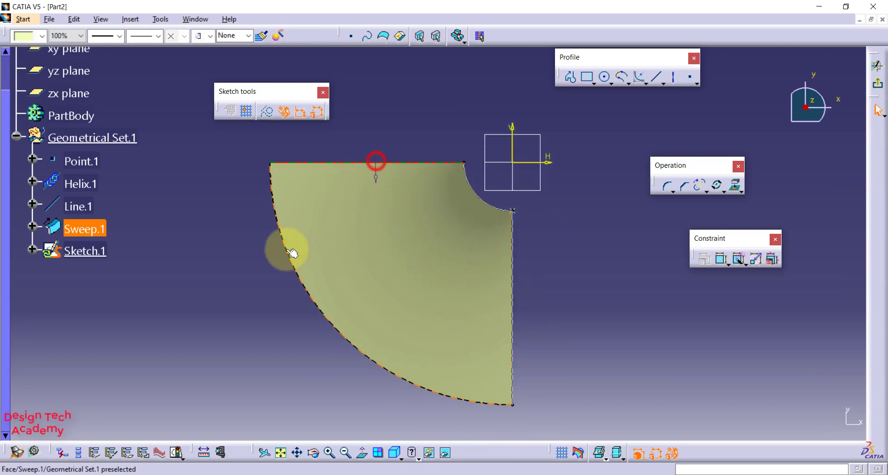
{"action": "left_click", "coordinate": [300, 281], "text": "ctrl"}
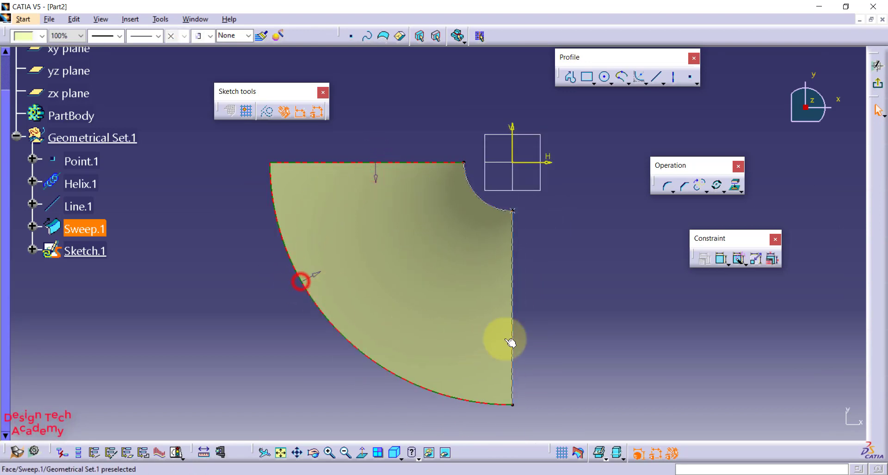
{"action": "left_click", "coordinate": [513, 285], "text": "ctrl"}
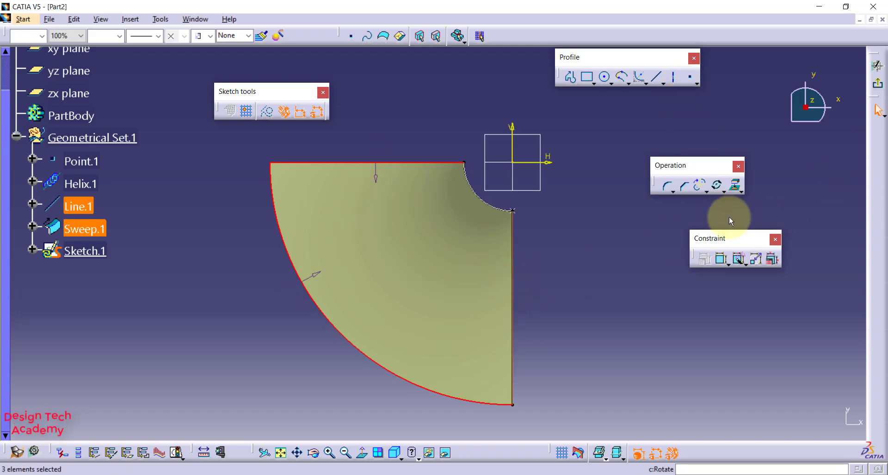
{"action": "left_click", "coordinate": [734, 186]}
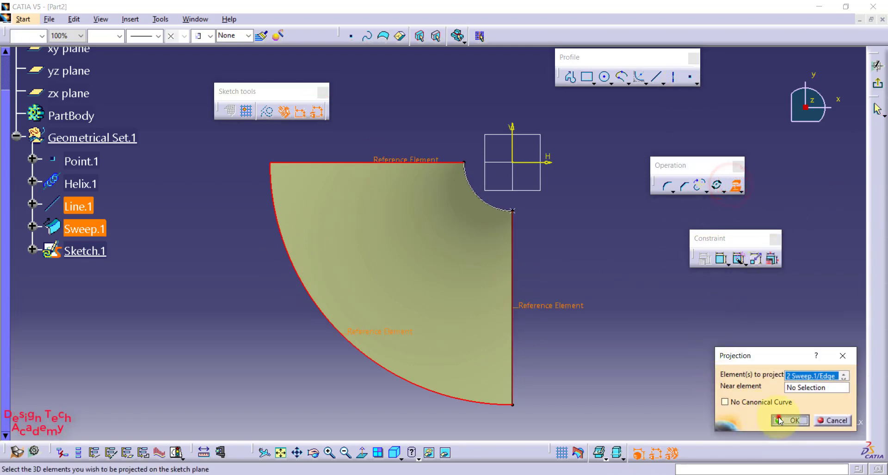
{"action": "left_click", "coordinate": [778, 417]}
{"action": "left_click", "coordinate": [628, 331]}
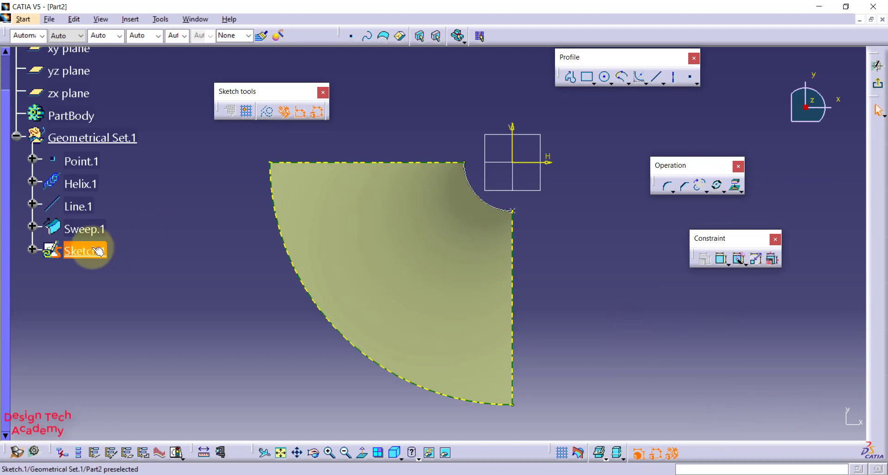
{"action": "left_click", "coordinate": [78, 185]}
{"action": "left_click", "coordinate": [240, 251]}
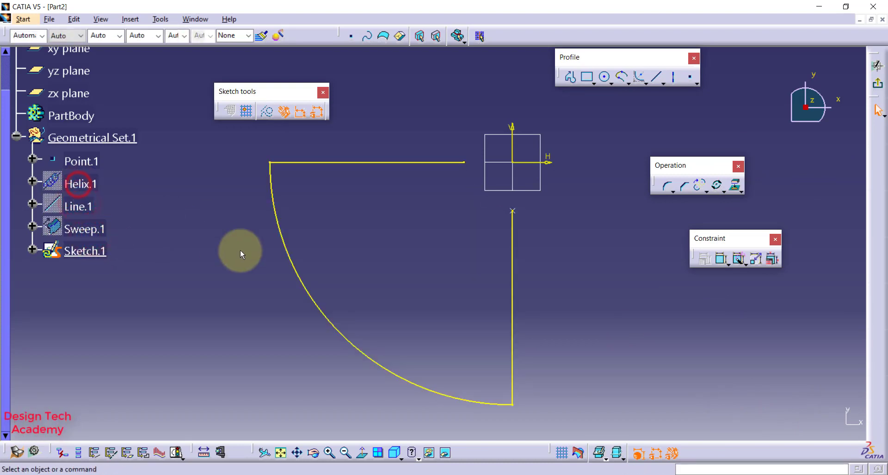
Step: Round the outline's top-left corner at R30 and bottom-right at R25, then extrude Sketch.1
{"action": "left_click", "coordinate": [668, 187]}
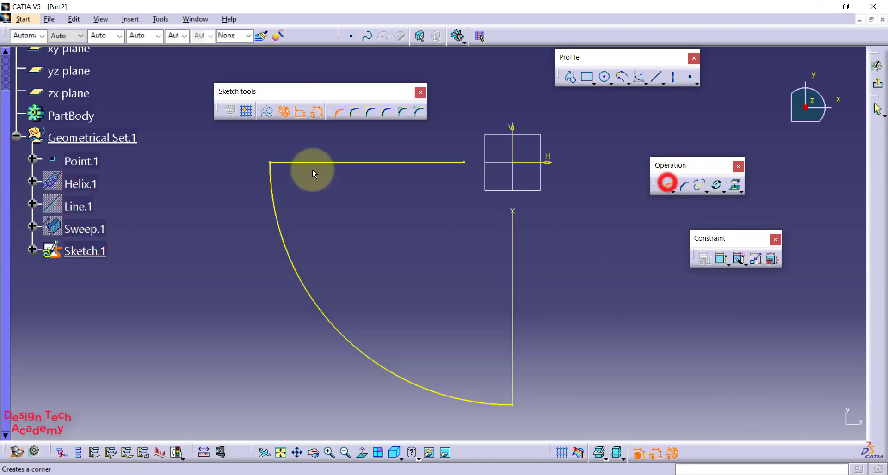
{"action": "left_click", "coordinate": [302, 161]}
{"action": "type", "text": "30"}
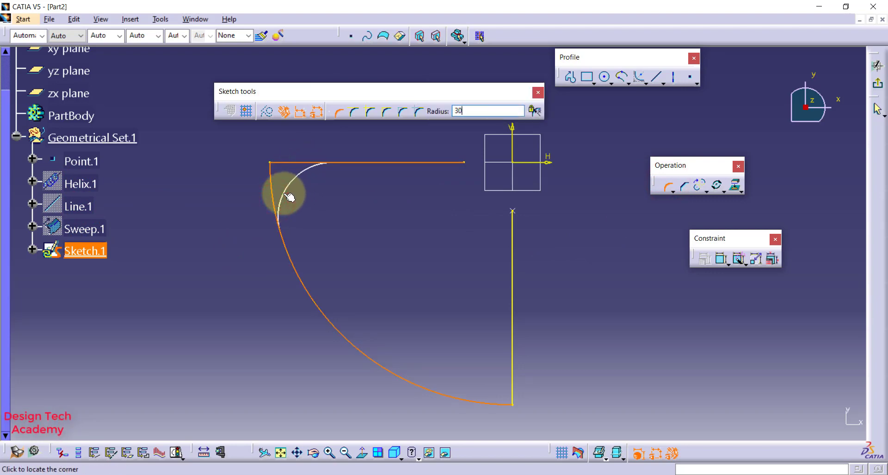
{"action": "key", "text": "Return"}
{"action": "left_click", "coordinate": [431, 393]}
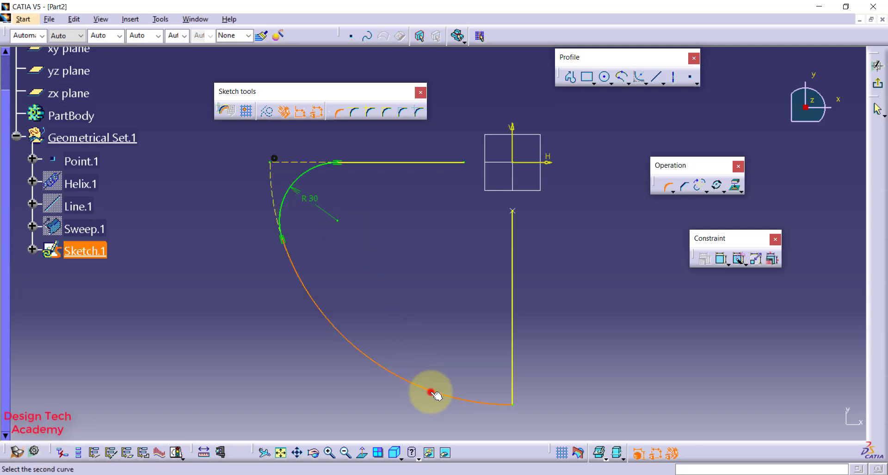
{"action": "left_click", "coordinate": [512, 356]}
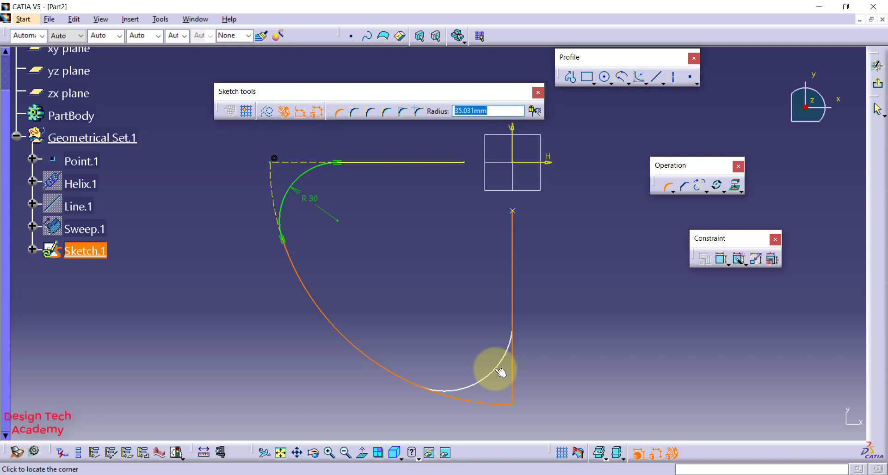
{"action": "key", "text": "Return"}
{"action": "left_click", "coordinate": [484, 323]}
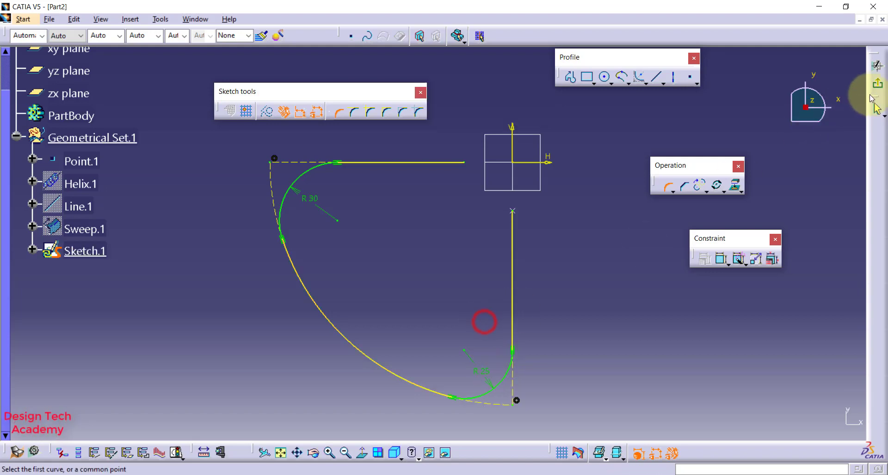
{"action": "left_click", "coordinate": [876, 88]}
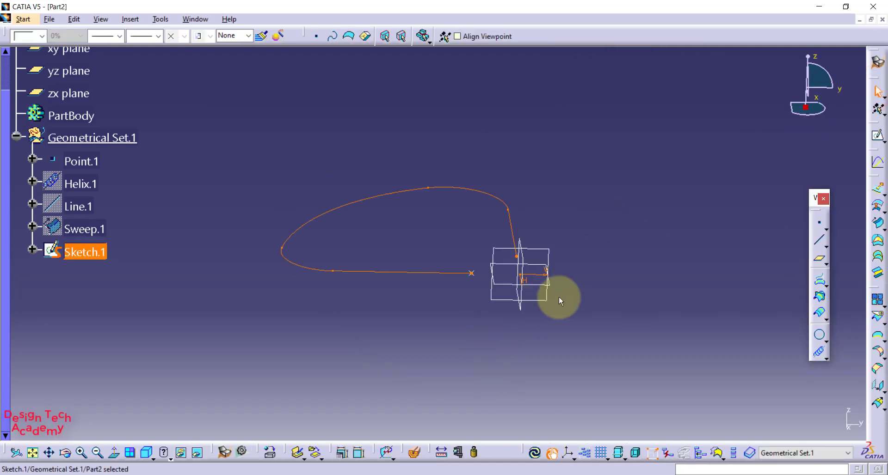
{"action": "left_click", "coordinate": [879, 194]}
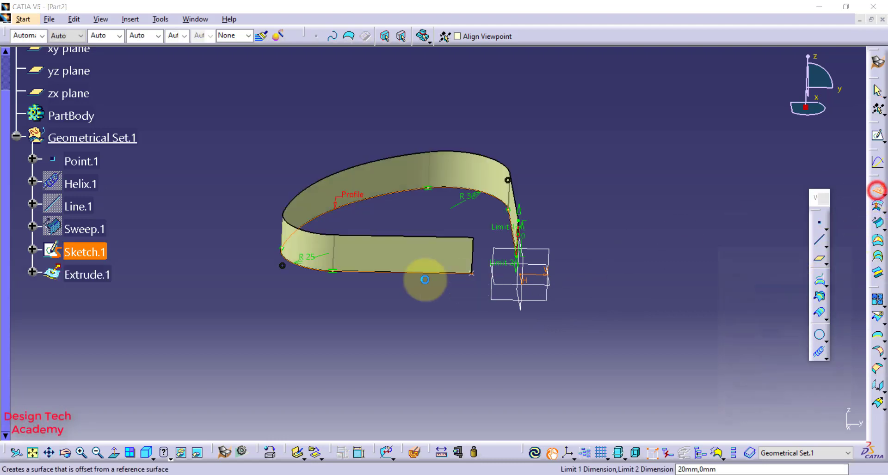
Step: Show Sweep.1 again and extrude the rounded outline to 74 mm
{"action": "left_click", "coordinate": [81, 229]}
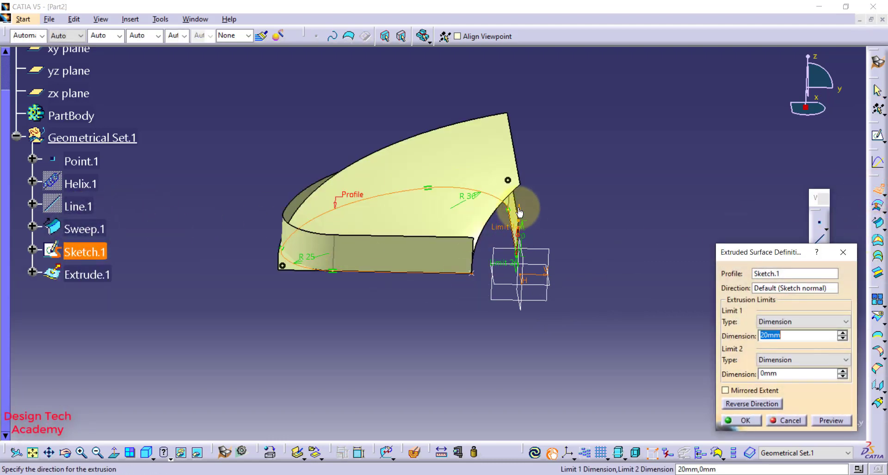
{"action": "left_click_drag", "start_coordinate": [520, 212], "coordinate": [513, 111]}
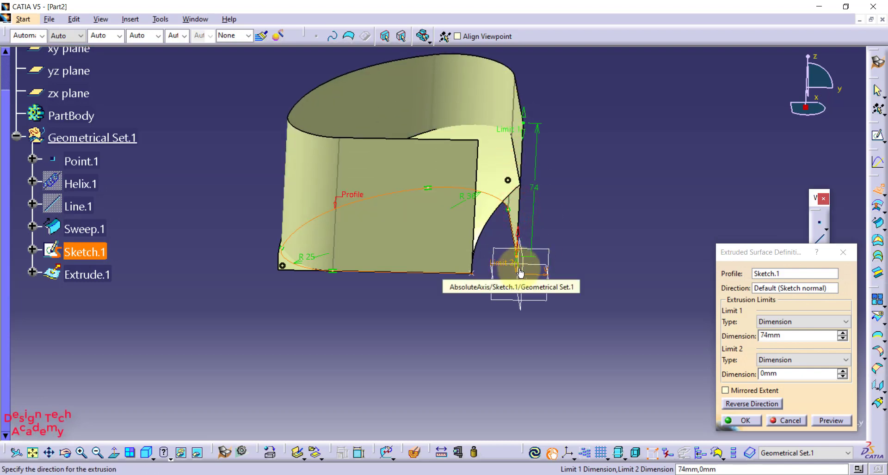
{"action": "left_click", "coordinate": [735, 421]}
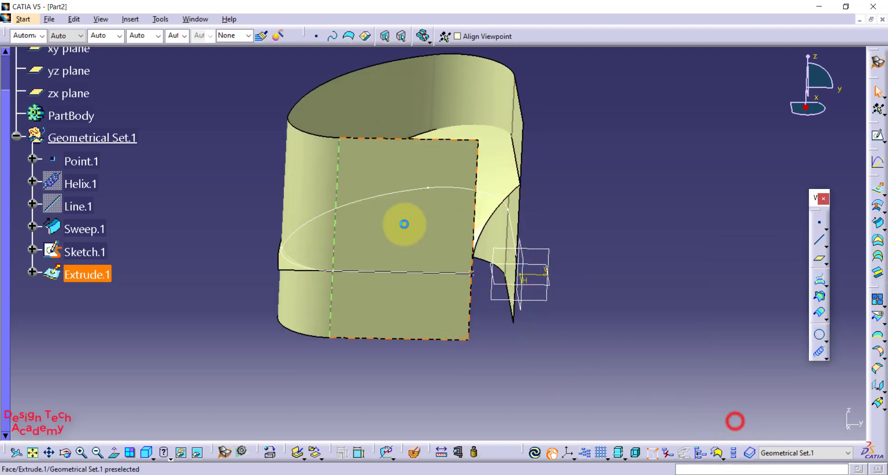
{"action": "middle_click_drag", "start_coordinate": [404, 224], "coordinate": [377, 254]}
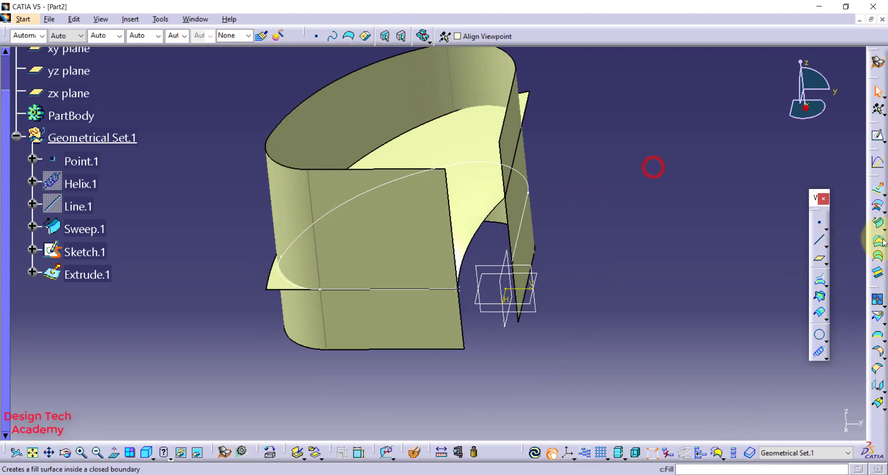
Step: Split Sweep.1 with Extrude.1, keeping only the rounded blade surface
{"action": "left_click", "coordinate": [878, 320]}
{"action": "left_click", "coordinate": [466, 153]}
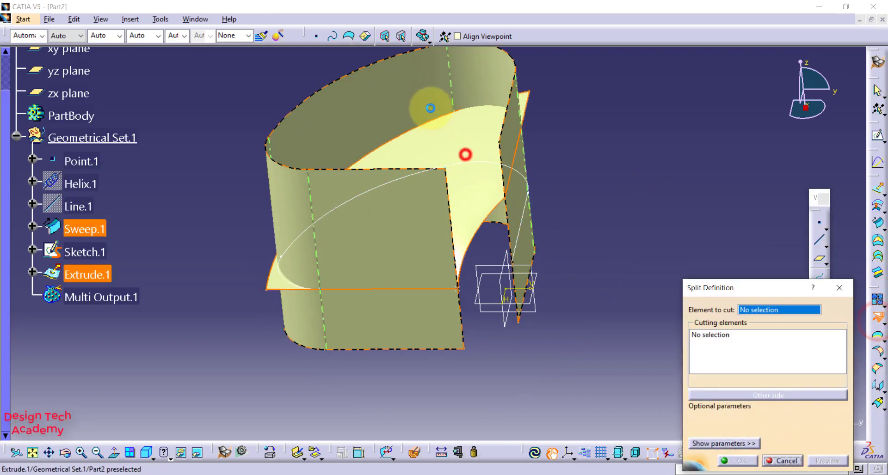
{"action": "left_click", "coordinate": [429, 107]}
{"action": "left_click", "coordinate": [738, 461]}
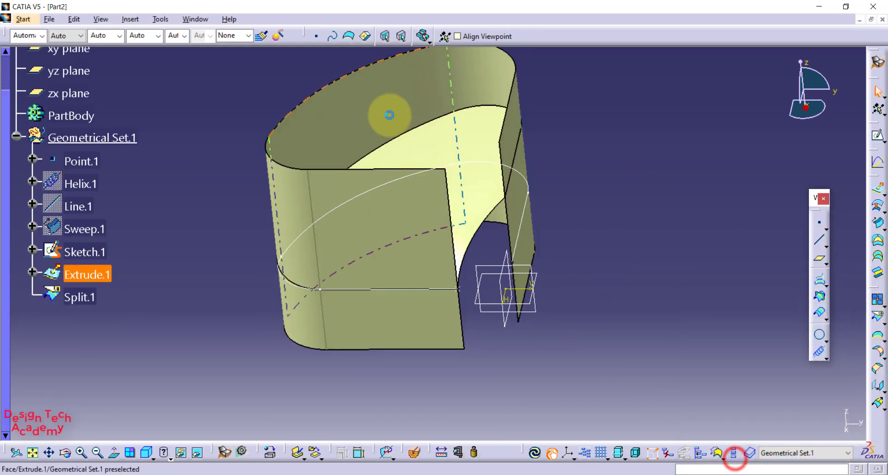
{"action": "mouse_move", "coordinate": [389, 115]}
{"action": "middle_mouse_down"}
{"action": "mouse_move", "coordinate": [436, 212]}
{"action": "mouse_move", "coordinate": [492, 240]}
{"action": "mouse_move", "coordinate": [500, 232]}
{"action": "mouse_move", "coordinate": [422, 245]}
{"action": "mouse_move", "coordinate": [456, 260]}
{"action": "mouse_move", "coordinate": [540, 190]}
{"action": "middle_mouse_up"}
{"action": "left_click", "coordinate": [539, 188]}
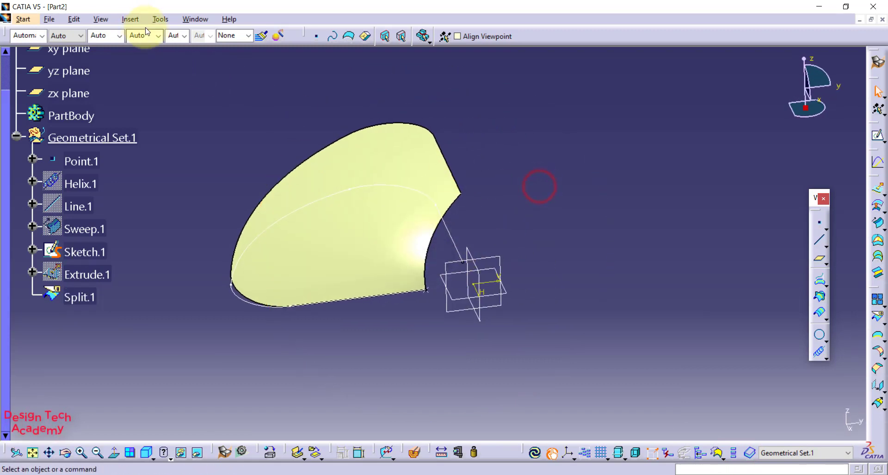
Step: Sketch a 26 mm radius circle centred on the origin of the xy plane
{"action": "left_click", "coordinate": [192, 115]}
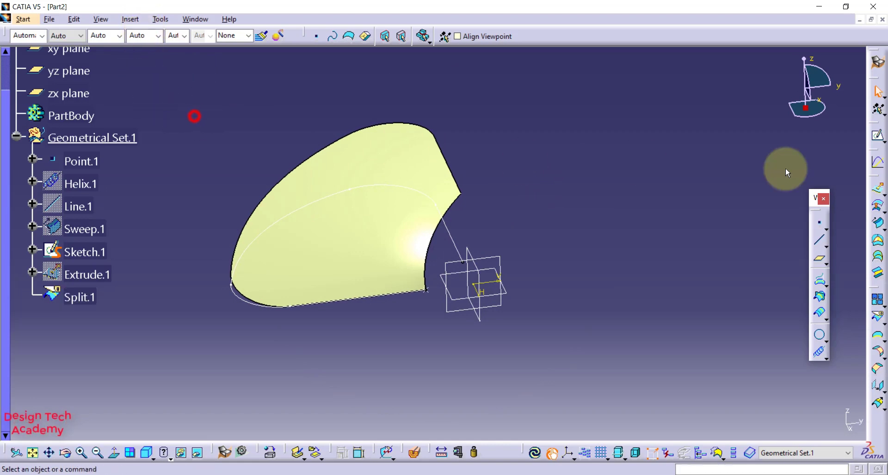
{"action": "left_click", "coordinate": [877, 135]}
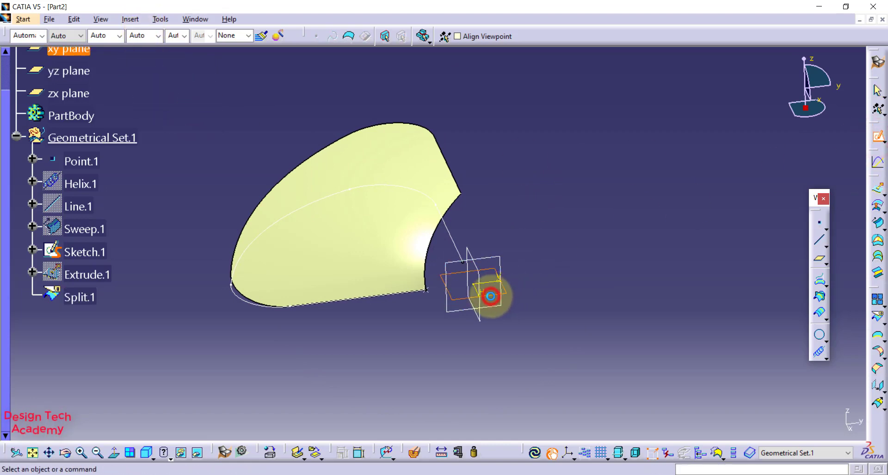
{"action": "left_click", "coordinate": [490, 296]}
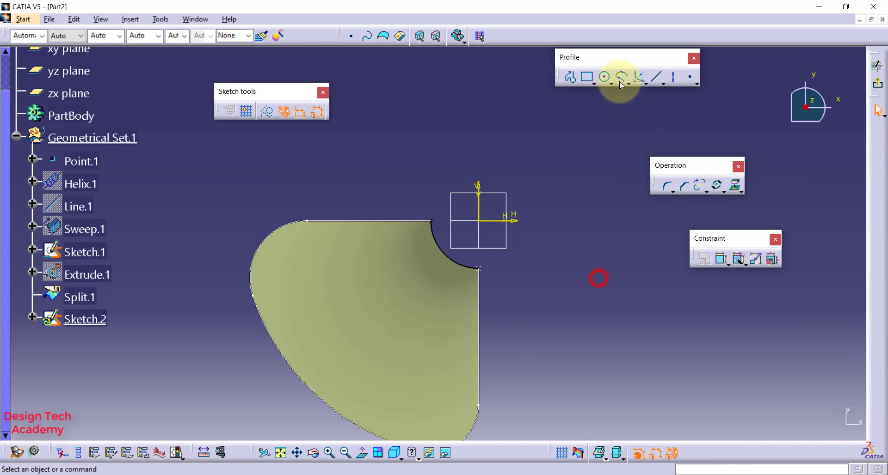
{"action": "left_click", "coordinate": [604, 77]}
{"action": "left_click", "coordinate": [477, 221]}
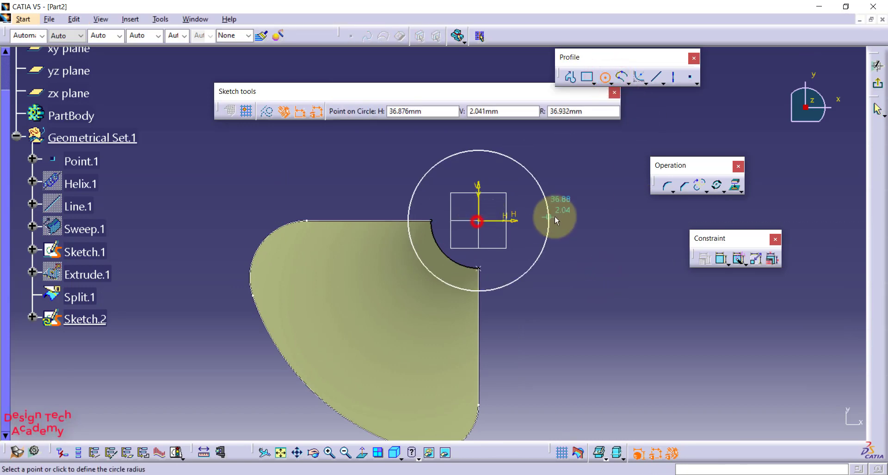
{"action": "left_click", "coordinate": [554, 218]}
{"action": "double_click", "coordinate": [565, 218]}
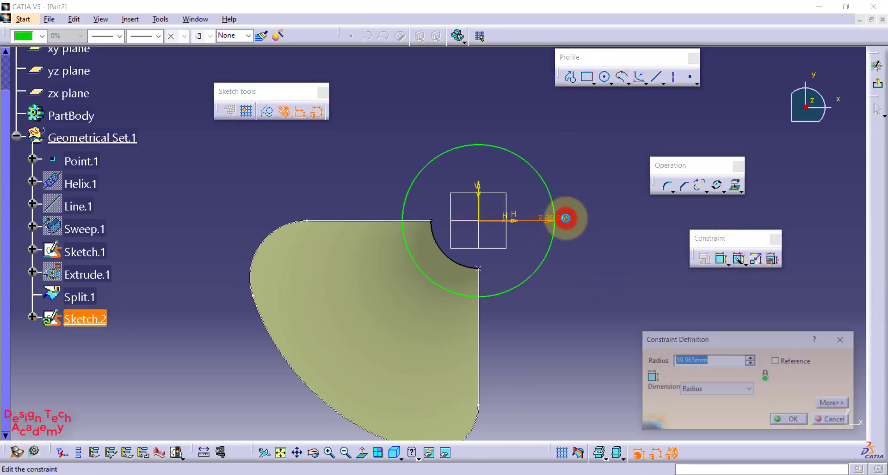
{"action": "type", "text": "26"}
{"action": "key", "text": "Return"}
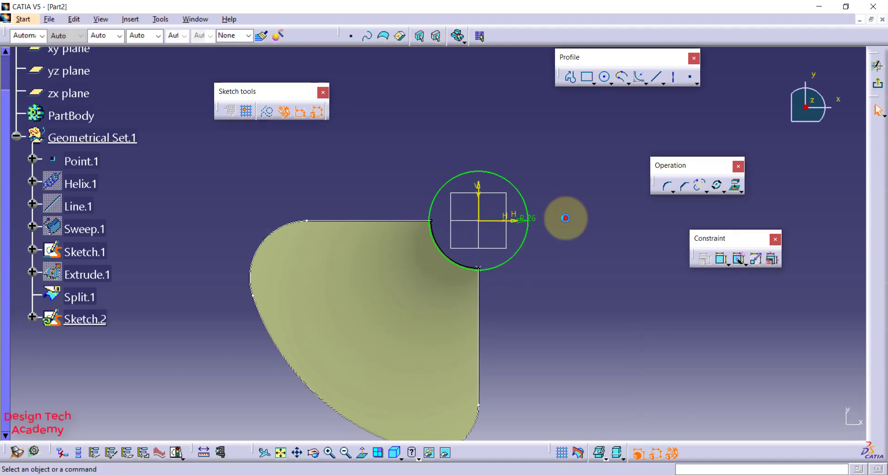
{"action": "left_click", "coordinate": [565, 218]}
Step: Extrude the circle 50 mm up and 10 mm down into a cylindrical surface
{"action": "left_click", "coordinate": [878, 90]}
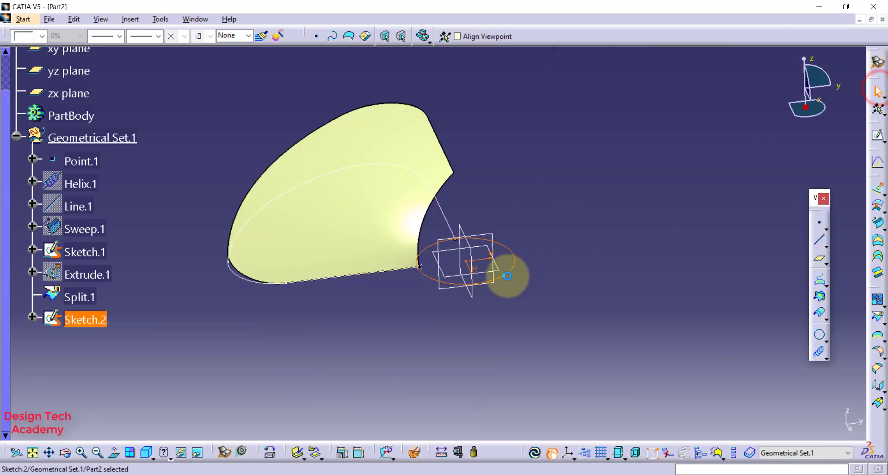
{"action": "left_click", "coordinate": [878, 193]}
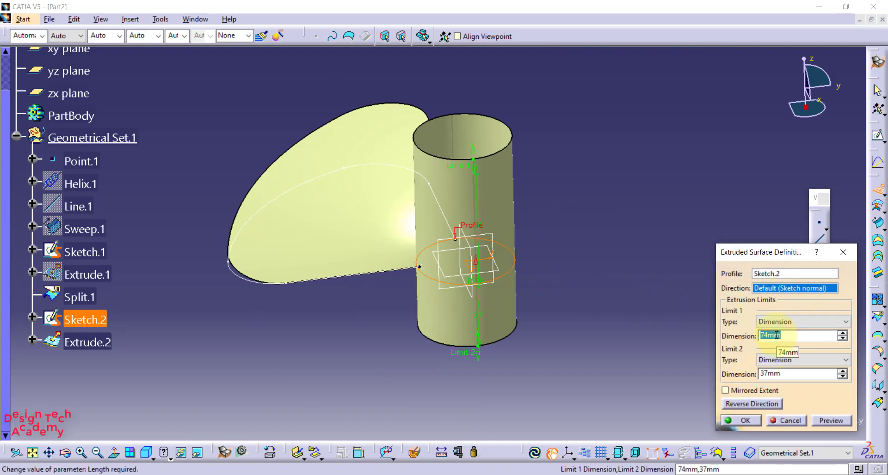
{"action": "left_click", "coordinate": [786, 372]}
{"action": "type", "text": "10"}
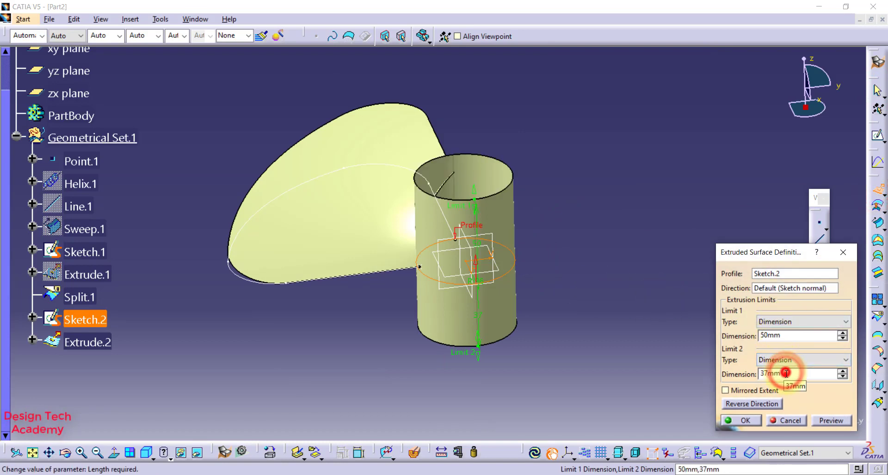
{"action": "left_click", "coordinate": [750, 420]}
{"action": "mouse_move", "coordinate": [508, 353]}
{"action": "middle_mouse_down"}
{"action": "mouse_move", "coordinate": [564, 241]}
{"action": "mouse_move", "coordinate": [422, 319]}
{"action": "mouse_move", "coordinate": [422, 297]}
{"action": "middle_mouse_up"}
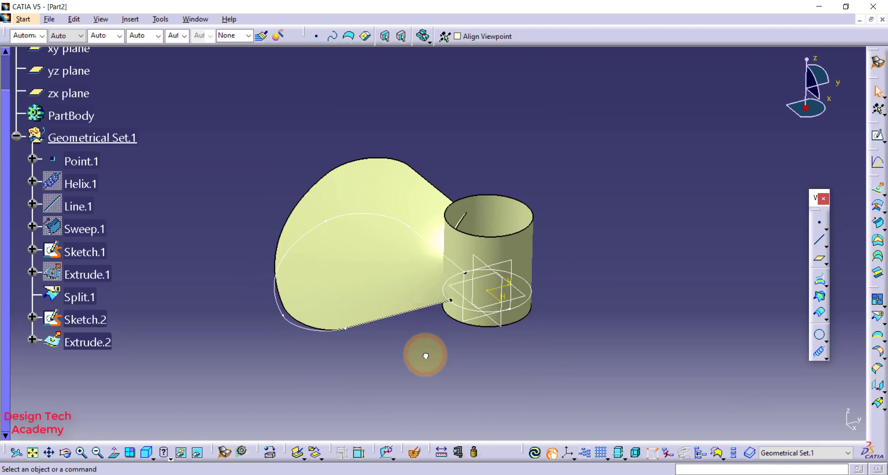
Step: Insert a new body and switch to the Part Design workbench
{"action": "left_click", "coordinate": [134, 19]}
{"action": "left_click", "coordinate": [159, 52]}
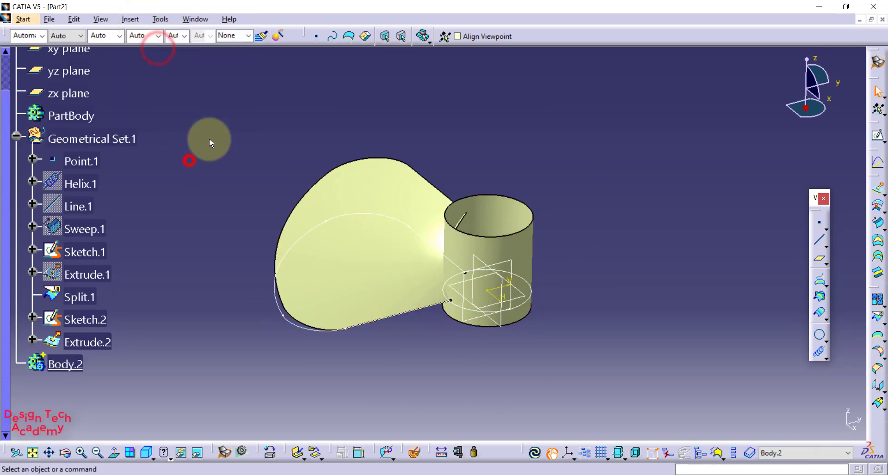
{"action": "left_click", "coordinate": [878, 67]}
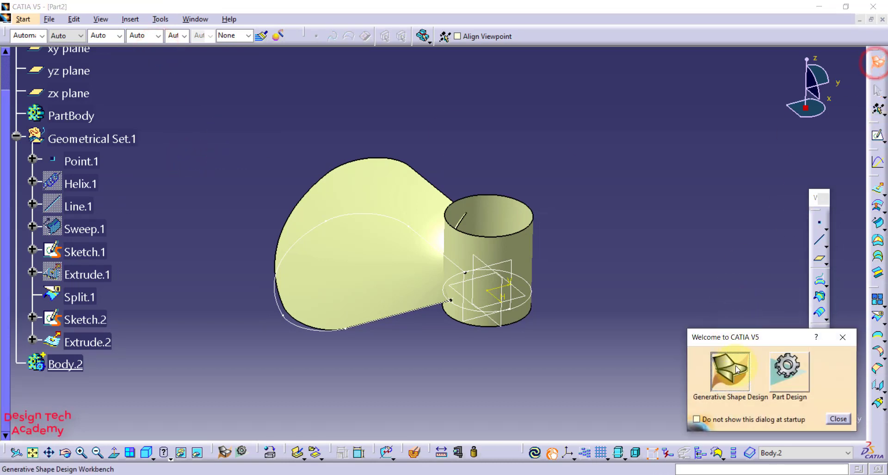
{"action": "left_click", "coordinate": [784, 367]}
{"action": "left_click", "coordinate": [659, 229]}
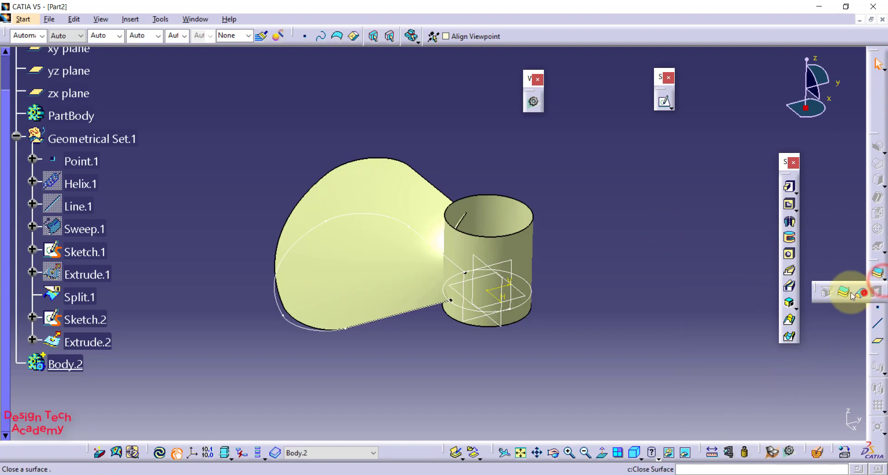
Step: Close Extrude.2 into a solid hub, then hide Extrude.2 and Sketch.2
{"action": "left_click", "coordinate": [852, 294]}
{"action": "left_click", "coordinate": [530, 249]}
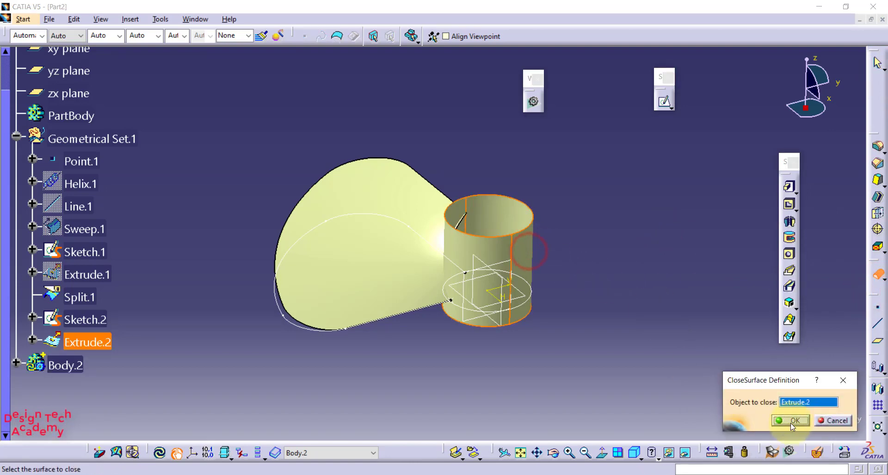
{"action": "left_click", "coordinate": [792, 421]}
{"action": "left_click", "coordinate": [640, 308]}
{"action": "left_click", "coordinate": [89, 343]}
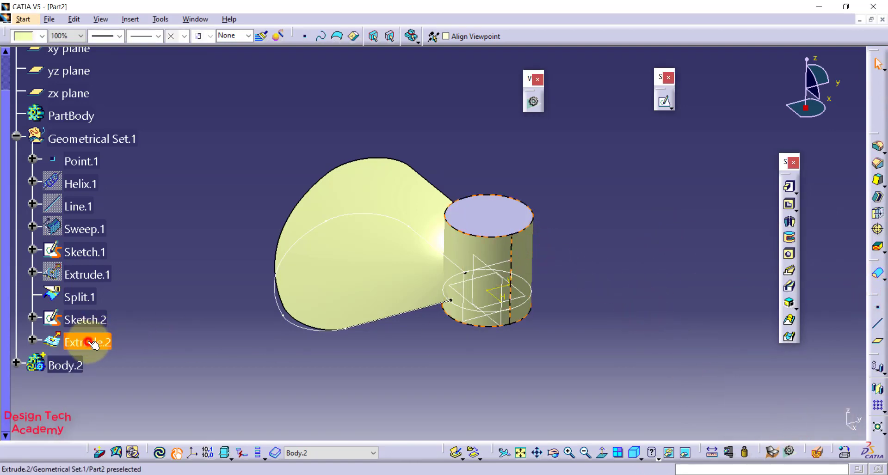
{"action": "left_click", "coordinate": [85, 320]}
{"action": "left_click", "coordinate": [212, 277]}
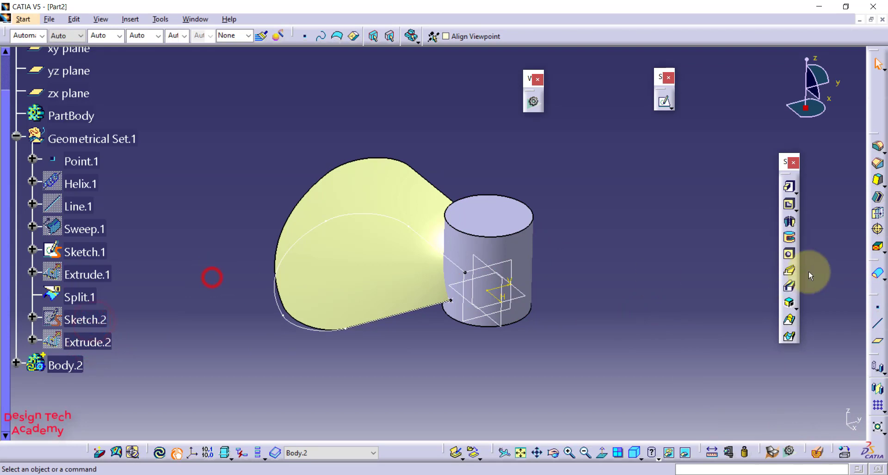
Step: Thicken the Split.1 blade surface into a 1 mm solid
{"action": "left_click", "coordinate": [884, 283]}
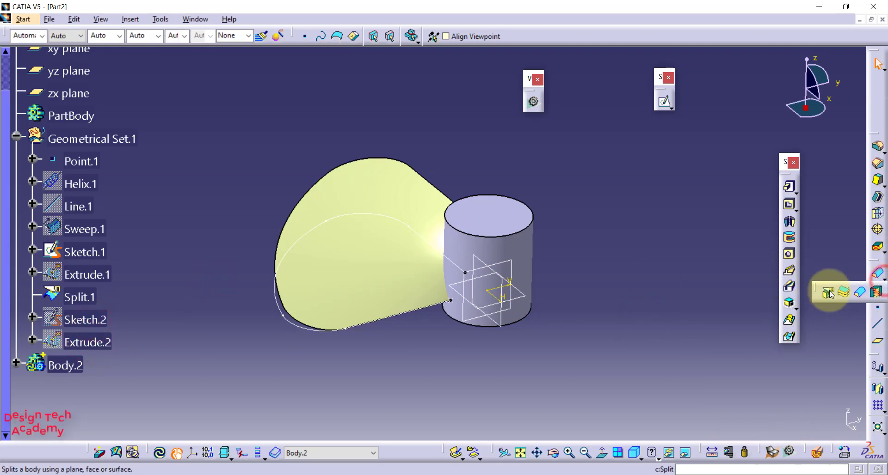
{"action": "left_click", "coordinate": [842, 291]}
{"action": "left_click", "coordinate": [401, 196]}
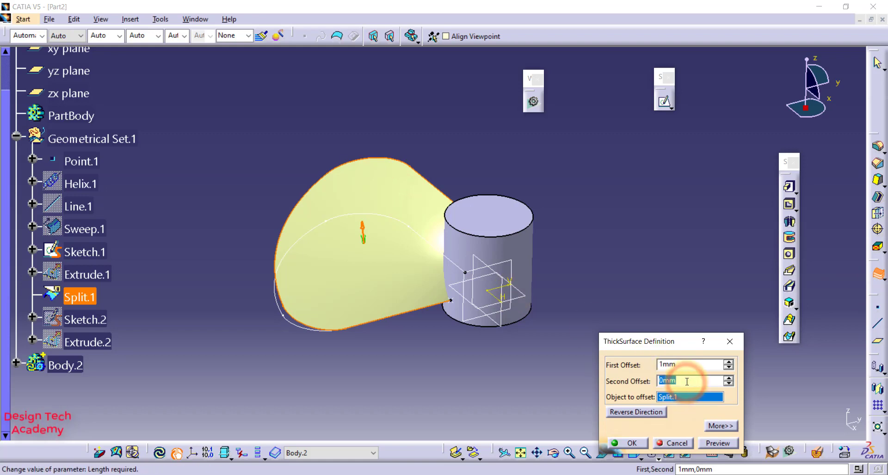
{"action": "left_click", "coordinate": [640, 443]}
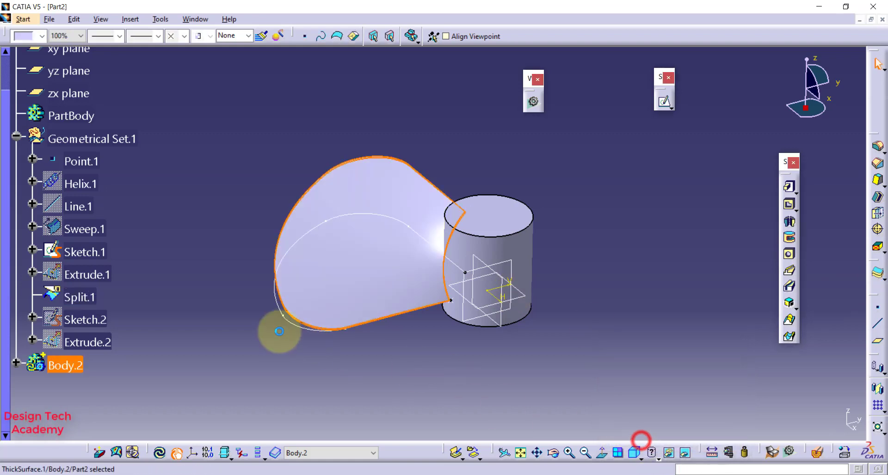
{"action": "left_click", "coordinate": [277, 329]}
{"action": "left_click", "coordinate": [87, 296]}
Step: Hide Sketch.1 and Point.1
{"action": "left_click", "coordinate": [93, 257]}
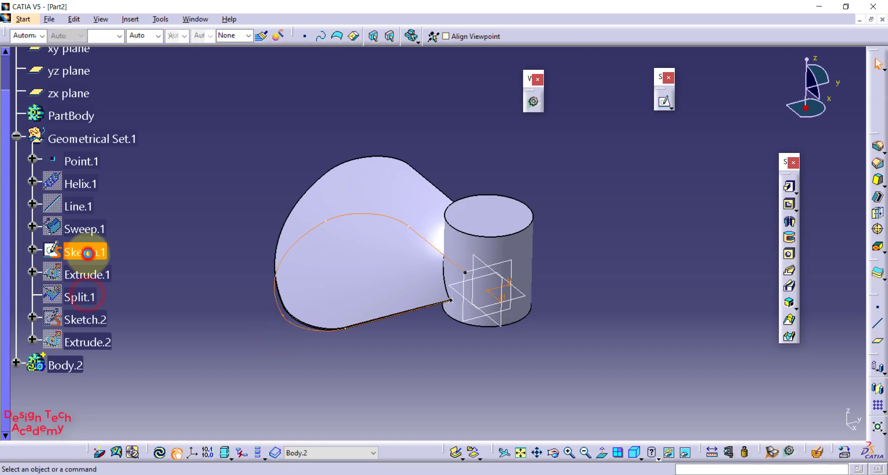
{"action": "left_click", "coordinate": [91, 164]}
{"action": "mouse_move", "coordinate": [426, 285]}
{"action": "middle_mouse_down"}
{"action": "mouse_move", "coordinate": [440, 242]}
{"action": "mouse_move", "coordinate": [484, 337]}
{"action": "mouse_move", "coordinate": [501, 317]}
{"action": "middle_mouse_up"}
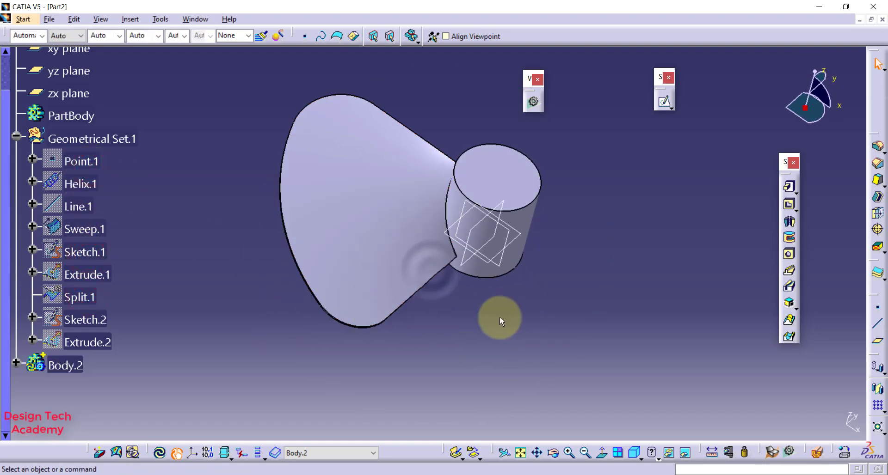
{"action": "left_click", "coordinate": [501, 316]}
Step: Fillet four edges of the thickened blade with a 0.5 mm edge fillet
{"action": "left_click", "coordinate": [879, 147]}
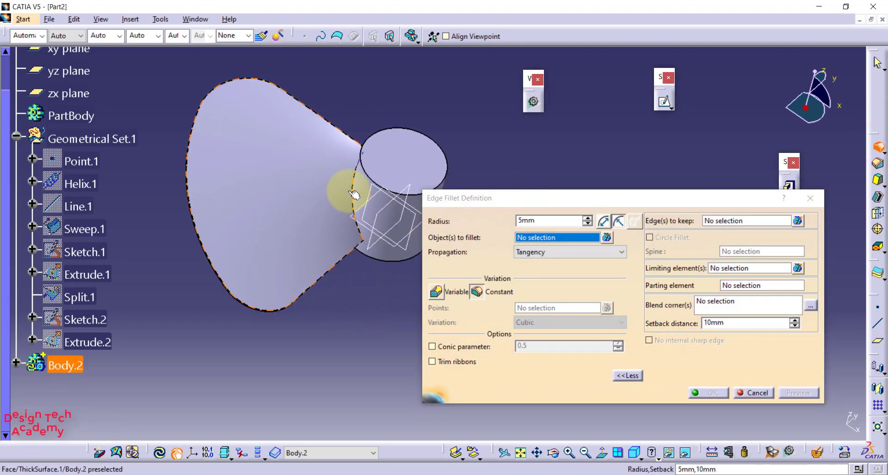
{"action": "left_click", "coordinate": [357, 185]}
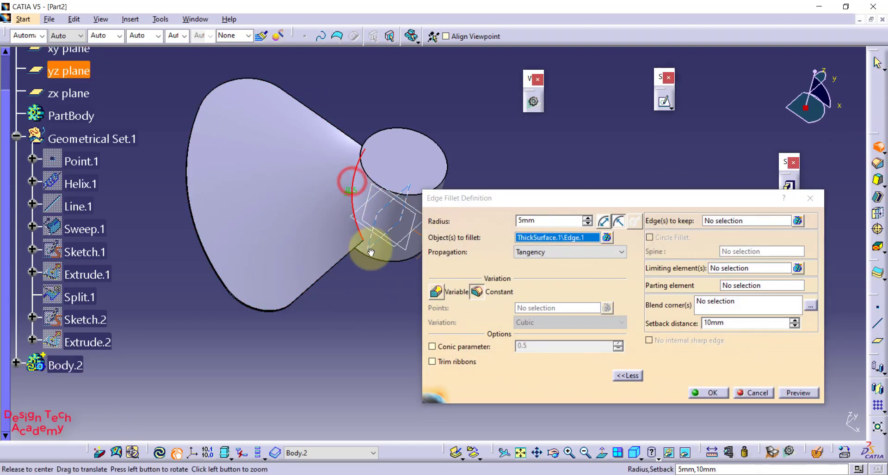
{"action": "mouse_move", "coordinate": [376, 248]}
{"action": "middle_mouse_down"}
{"action": "mouse_move", "coordinate": [423, 73]}
{"action": "mouse_move", "coordinate": [347, 208]}
{"action": "mouse_move", "coordinate": [452, 242]}
{"action": "mouse_move", "coordinate": [376, 174]}
{"action": "mouse_move", "coordinate": [301, 335]}
{"action": "mouse_move", "coordinate": [337, 287]}
{"action": "middle_mouse_up"}
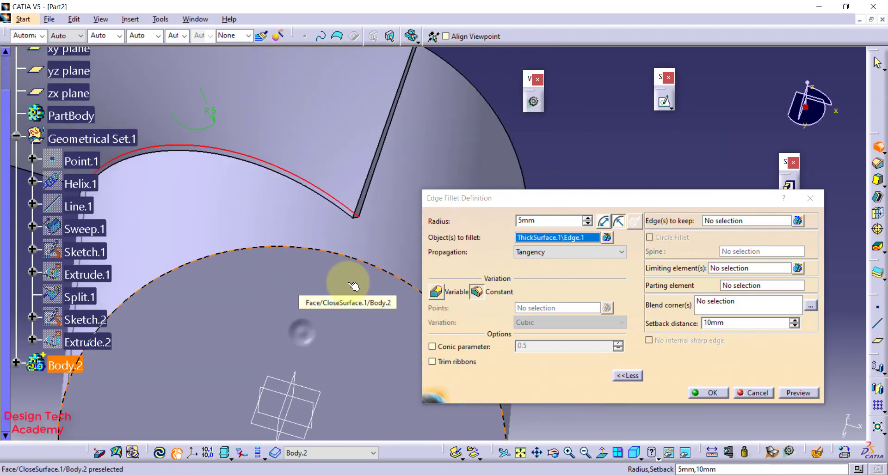
{"action": "left_click", "coordinate": [337, 206]}
{"action": "type", "text": ".5"}
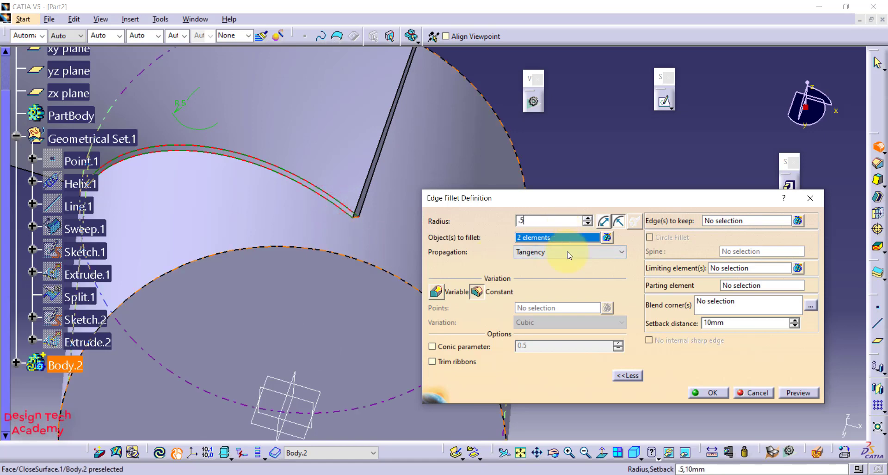
{"action": "left_click", "coordinate": [781, 399]}
{"action": "mouse_move", "coordinate": [341, 252]}
{"action": "middle_mouse_down"}
{"action": "mouse_move", "coordinate": [341, 145]}
{"action": "mouse_move", "coordinate": [298, 226]}
{"action": "mouse_move", "coordinate": [266, 211]}
{"action": "middle_mouse_up"}
{"action": "left_click", "coordinate": [261, 212]}
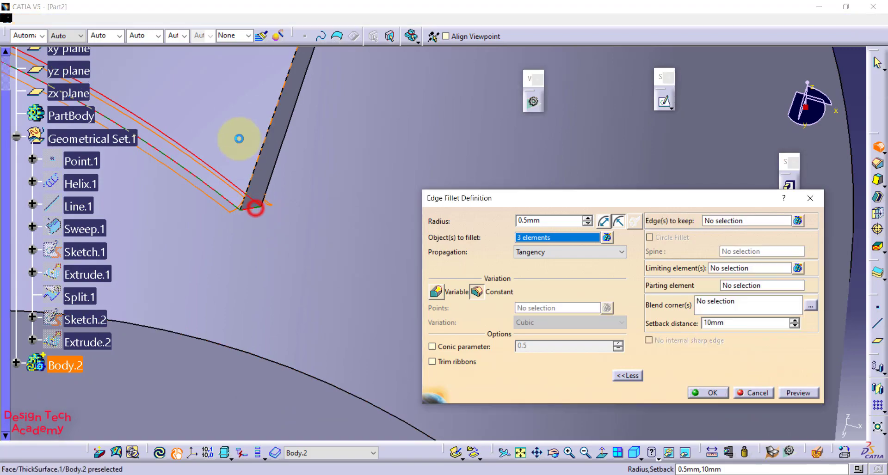
{"action": "mouse_move", "coordinate": [236, 139]}
{"action": "middle_mouse_down"}
{"action": "mouse_move", "coordinate": [379, 167]}
{"action": "mouse_move", "coordinate": [357, 243]}
{"action": "mouse_move", "coordinate": [278, 152]}
{"action": "middle_mouse_up"}
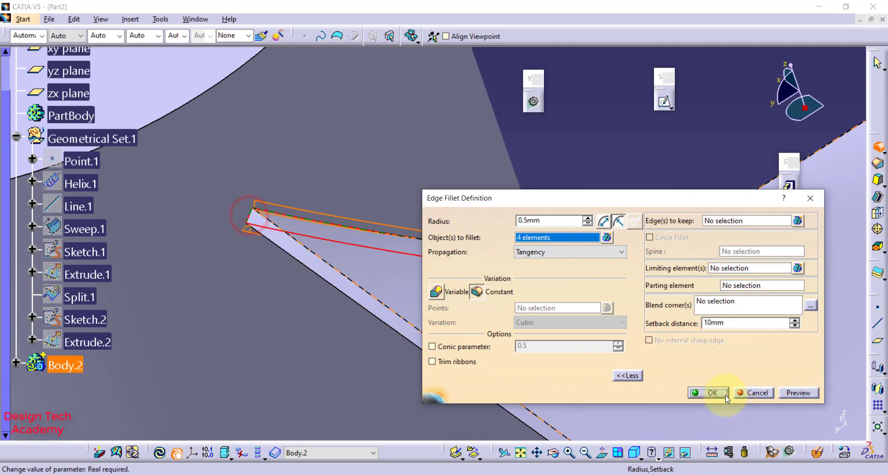
{"action": "left_click", "coordinate": [707, 393]}
{"action": "mouse_move", "coordinate": [581, 182]}
{"action": "middle_mouse_down"}
{"action": "mouse_move", "coordinate": [383, 200]}
{"action": "mouse_move", "coordinate": [396, 293]}
{"action": "mouse_move", "coordinate": [366, 198]}
{"action": "middle_mouse_up"}
Step: Edit EdgeFillet.1 to change its radius to 1 mm
{"action": "left_click", "coordinate": [17, 364]}
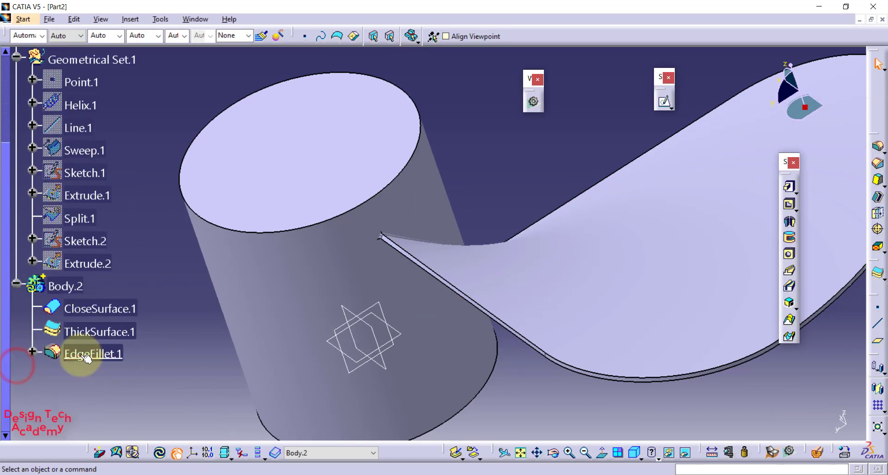
{"action": "double_click", "coordinate": [79, 355]}
{"action": "type", "text": "1"}
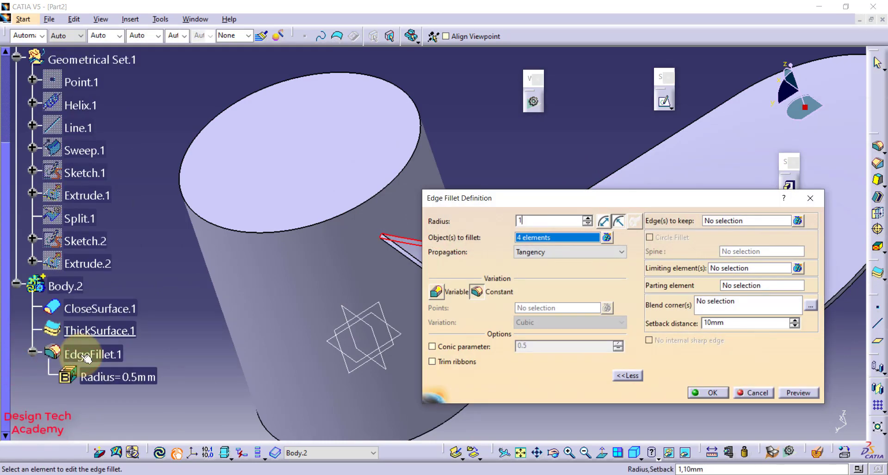
{"action": "key", "text": "Return"}
{"action": "mouse_move", "coordinate": [477, 188]}
{"action": "middle_mouse_down", "text": "ctrl"}
{"action": "mouse_move", "coordinate": [485, 324]}
{"action": "mouse_move", "coordinate": [283, 263]}
{"action": "mouse_move", "coordinate": [485, 296]}
{"action": "mouse_move", "coordinate": [506, 351]}
{"action": "mouse_move", "coordinate": [323, 366]}
{"action": "mouse_move", "coordinate": [402, 199]}
{"action": "mouse_move", "coordinate": [436, 284]}
{"action": "mouse_move", "coordinate": [265, 243]}
{"action": "middle_mouse_up", "text": "ctrl"}
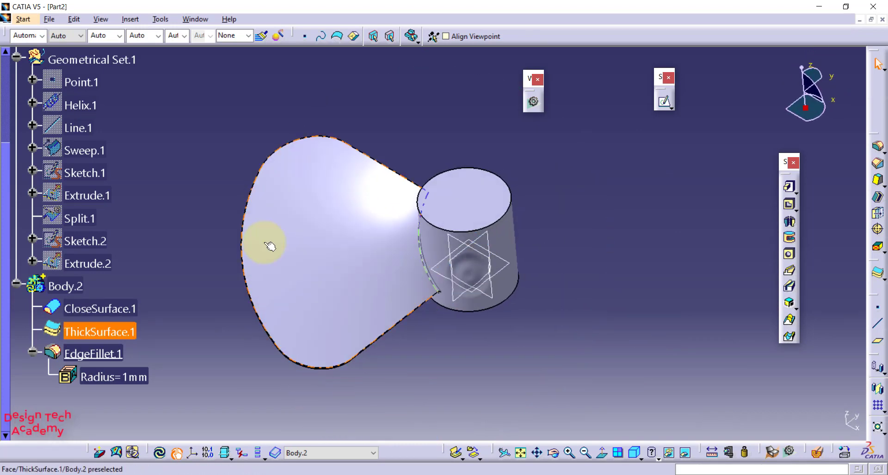
{"action": "left_click", "coordinate": [189, 236]}
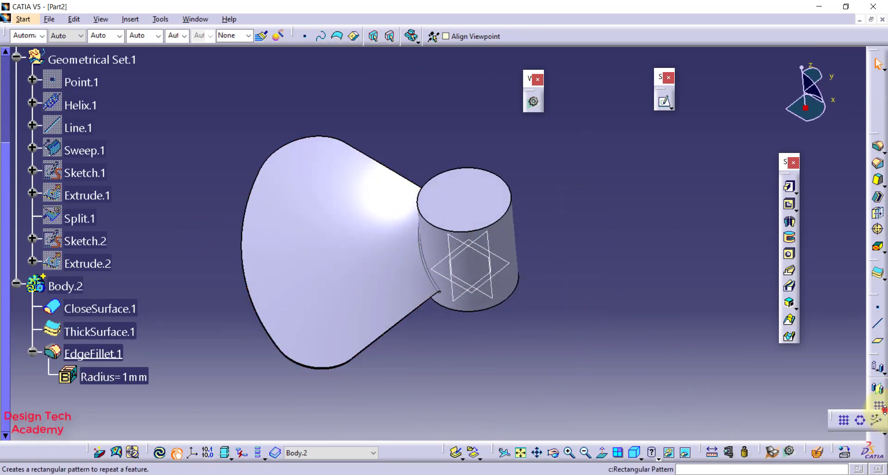
Step: Pattern the blade into 4 instances at 90° spacing around the Z axis
{"action": "left_click", "coordinate": [861, 421]}
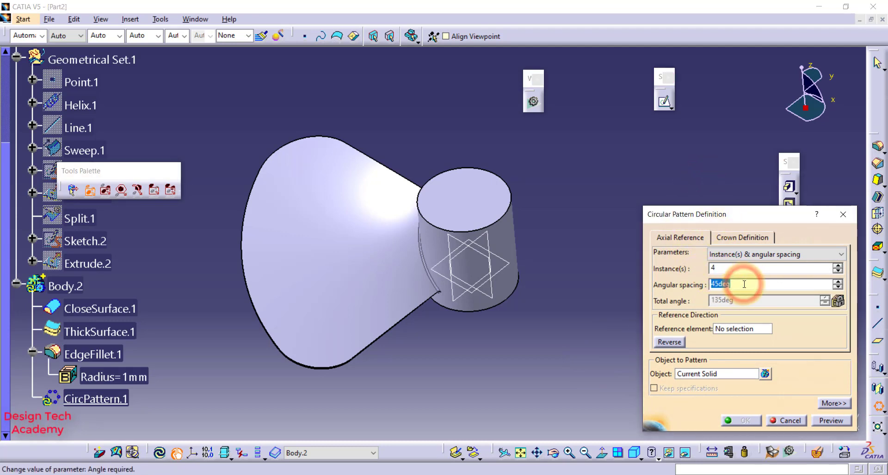
{"action": "type", "text": "90"}
{"action": "right_click", "coordinate": [730, 328]}
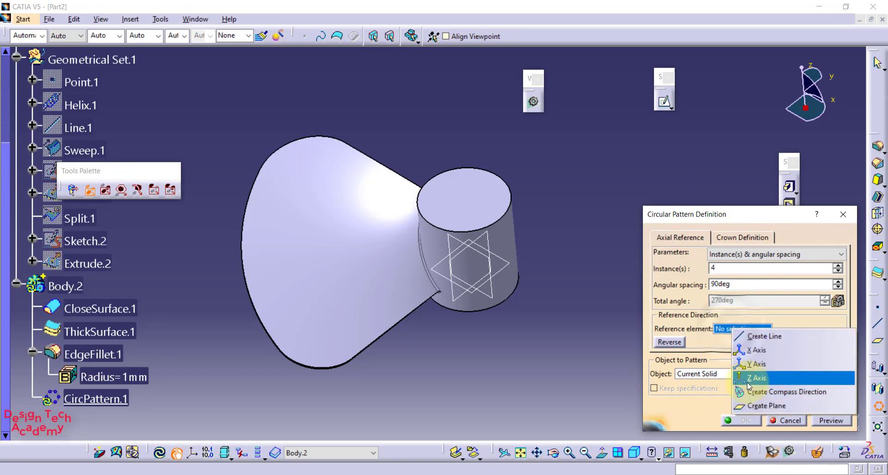
{"action": "left_click", "coordinate": [747, 380]}
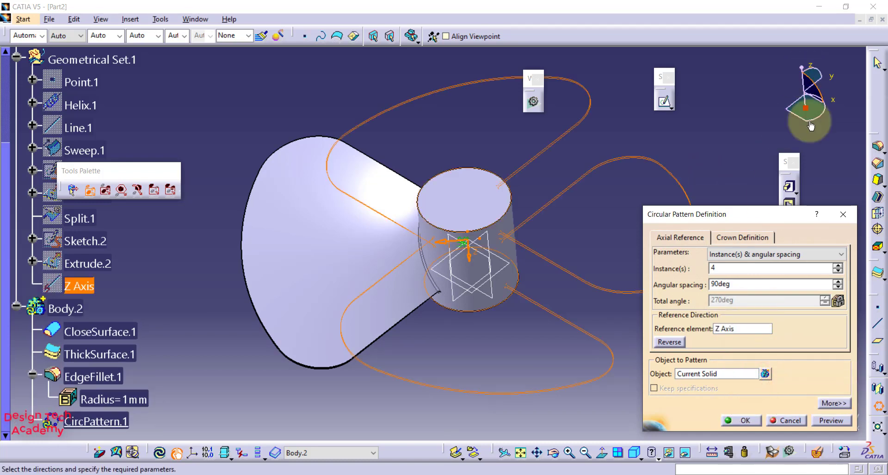
{"action": "left_click", "coordinate": [750, 420]}
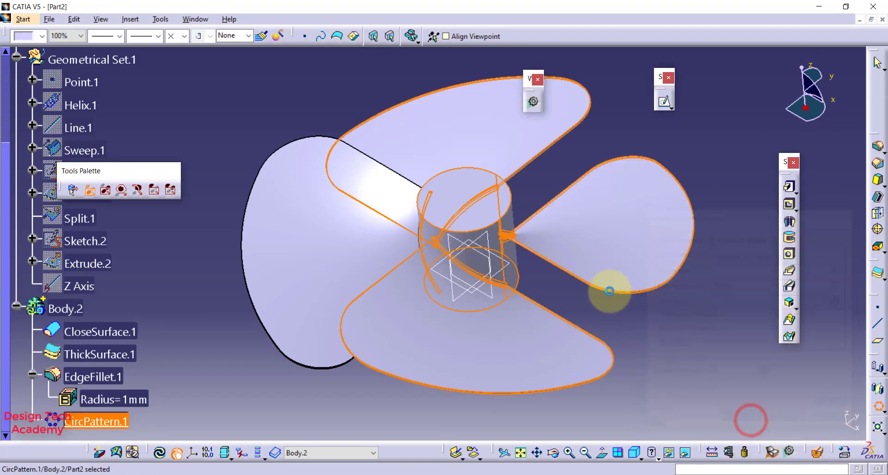
Step: Orbit to inspect the four blades, then start a sketch on the yz plane
{"action": "left_click", "coordinate": [598, 309]}
{"action": "middle_click_drag", "start_coordinate": [510, 262], "coordinate": [321, 327]}
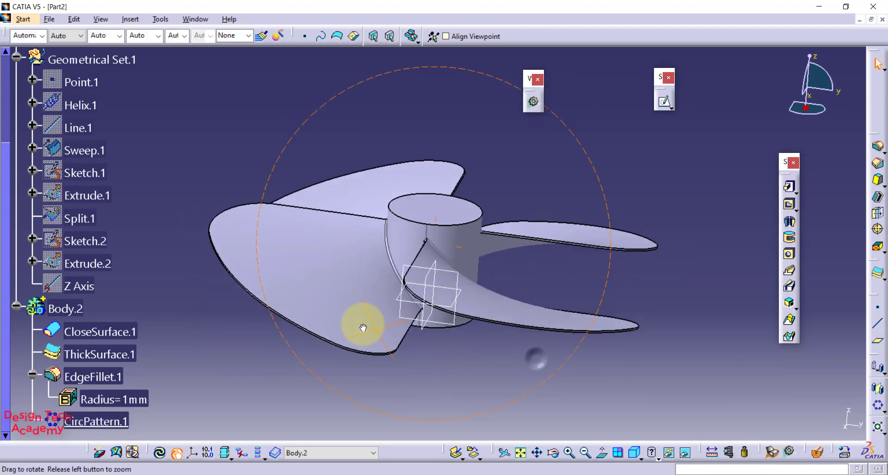
{"action": "mouse_move", "coordinate": [407, 218]}
{"action": "middle_mouse_down"}
{"action": "mouse_move", "coordinate": [474, 264]}
{"action": "mouse_move", "coordinate": [444, 290]}
{"action": "mouse_move", "coordinate": [598, 317]}
{"action": "middle_mouse_up"}
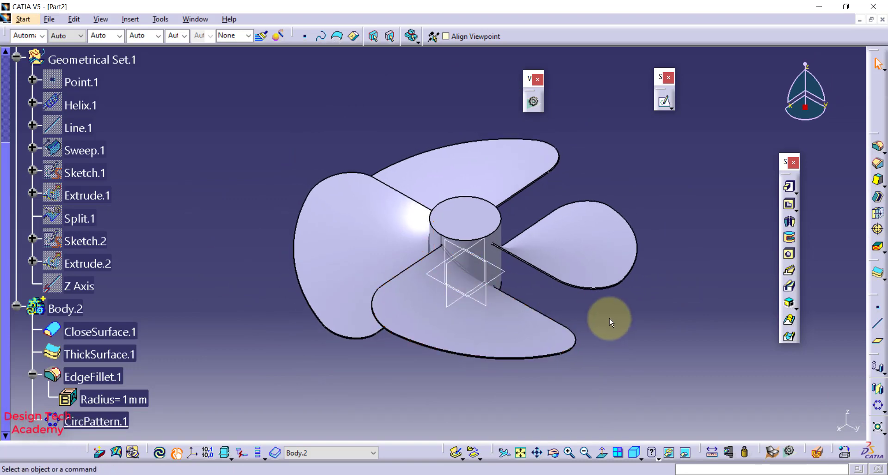
{"action": "left_click", "coordinate": [611, 319]}
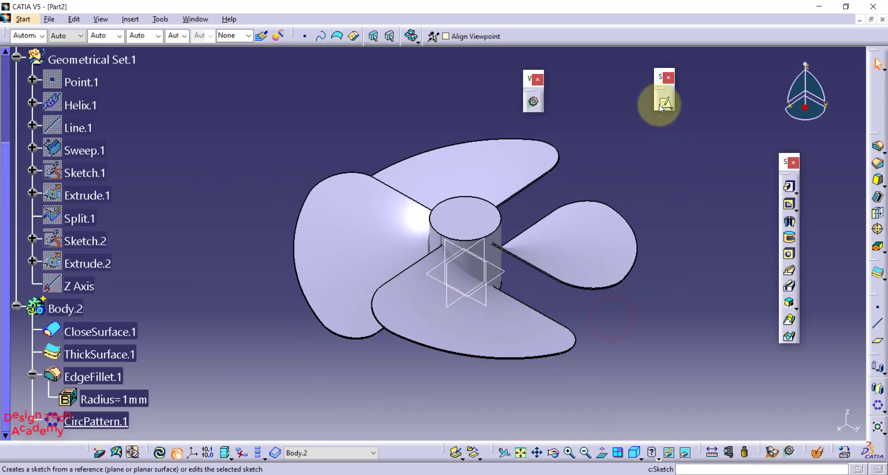
{"action": "left_click", "coordinate": [461, 251]}
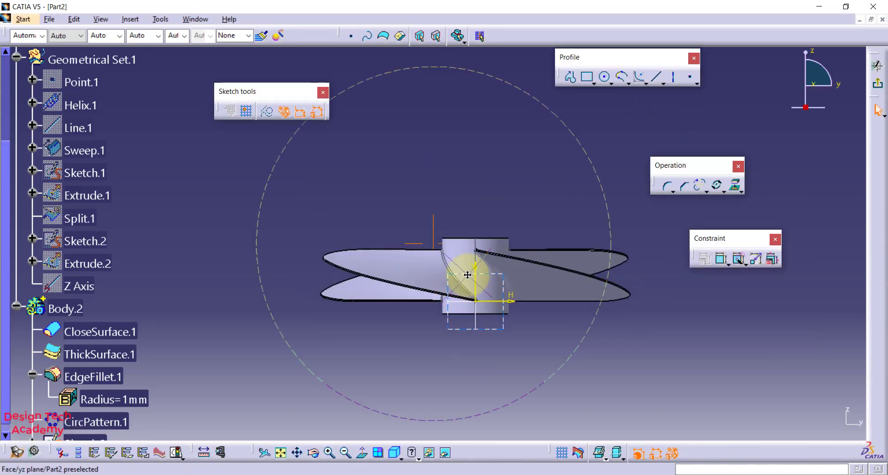
Step: Project the hub's top edge into the yz-plane sketch
{"action": "mouse_move", "coordinate": [471, 232]}
{"action": "middle_mouse_down"}
{"action": "mouse_move", "coordinate": [470, 241]}
{"action": "mouse_move", "coordinate": [455, 232]}
{"action": "mouse_move", "coordinate": [452, 206]}
{"action": "middle_mouse_up"}
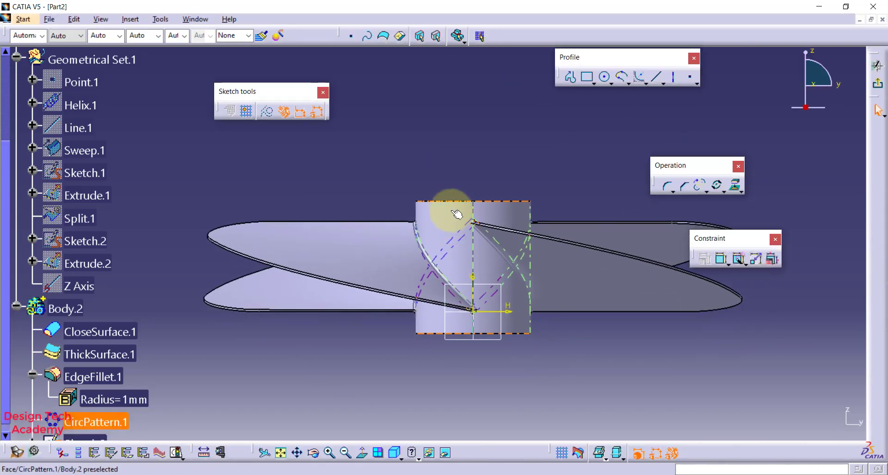
{"action": "left_click", "coordinate": [451, 201]}
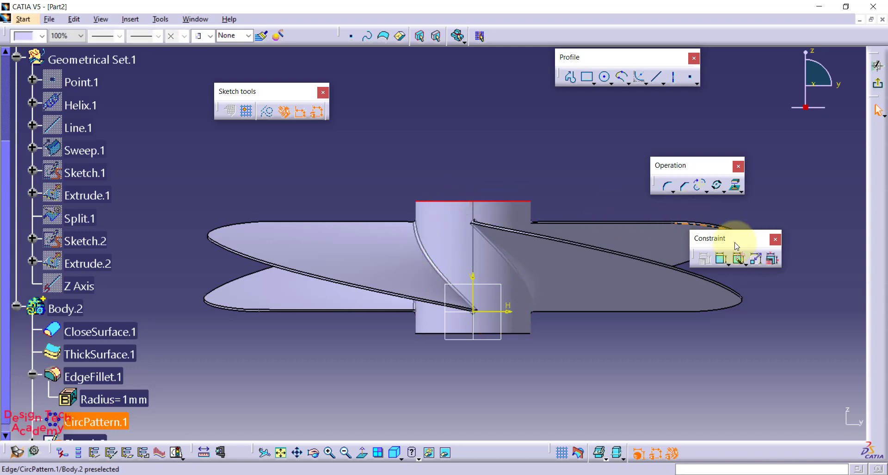
{"action": "left_click", "coordinate": [734, 186]}
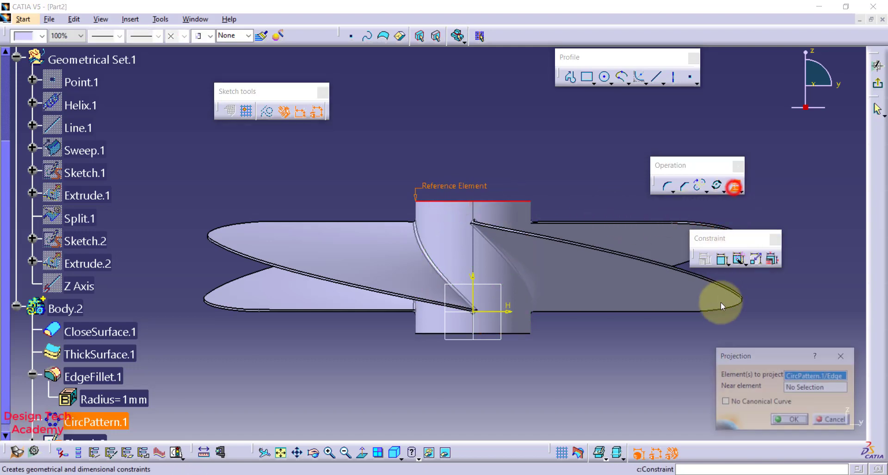
{"action": "left_click", "coordinate": [780, 421]}
{"action": "left_click", "coordinate": [548, 156]}
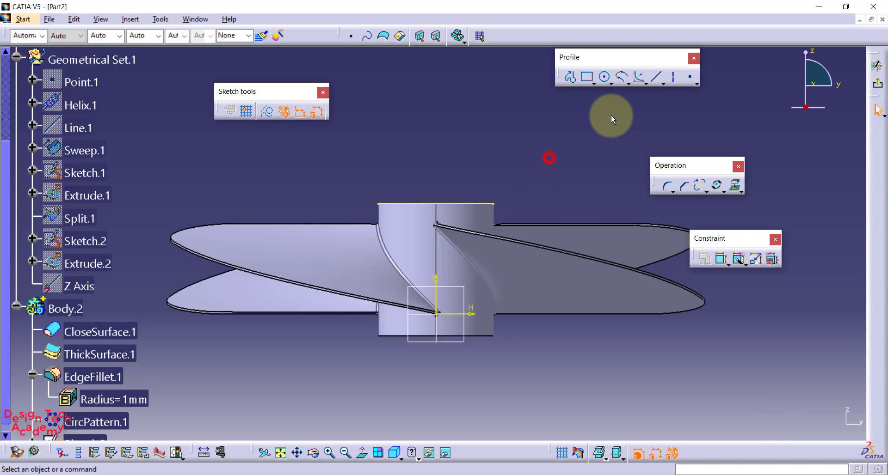
Step: Draw a three-point arc rising from the projected edge's end above the hub
{"action": "left_click", "coordinate": [611, 84]}
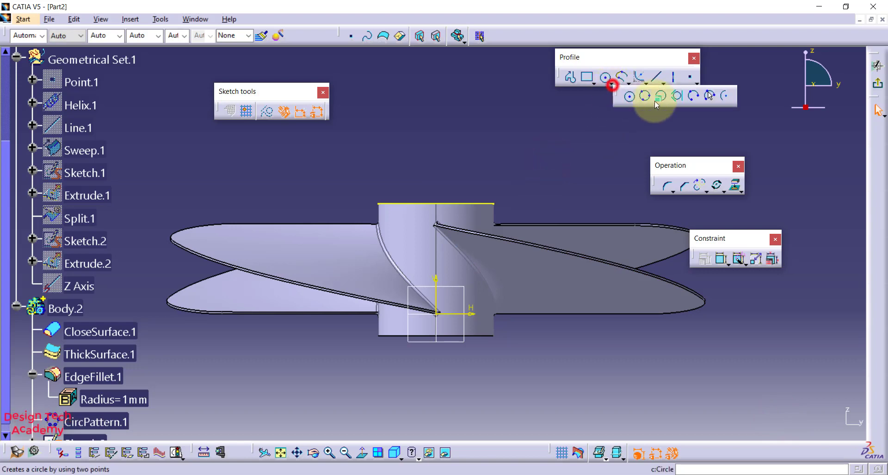
{"action": "left_click", "coordinate": [695, 96]}
{"action": "left_click", "coordinate": [494, 203]}
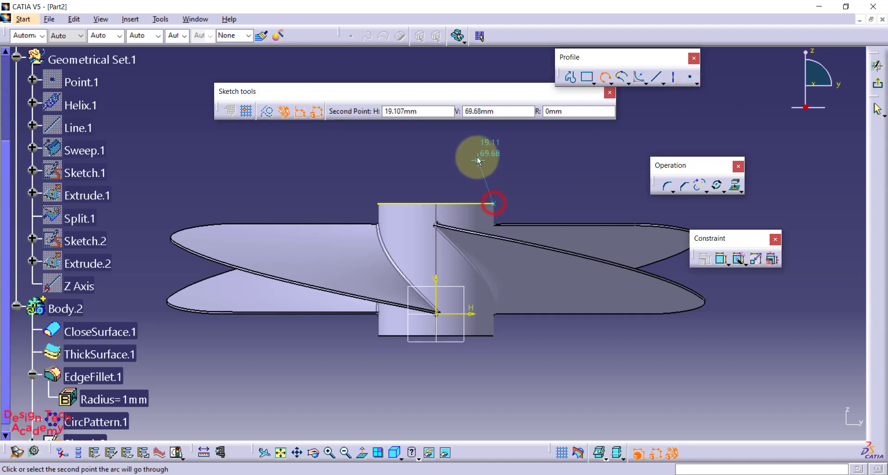
{"action": "left_click", "coordinate": [435, 139]}
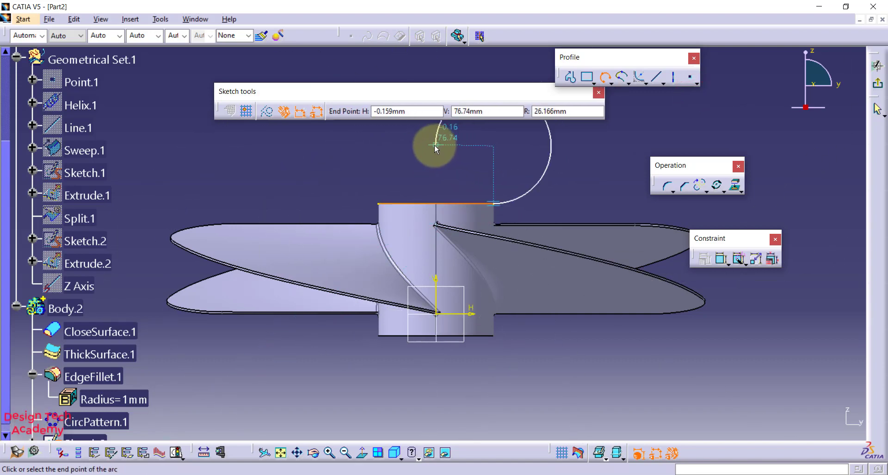
{"action": "left_click", "coordinate": [423, 136]}
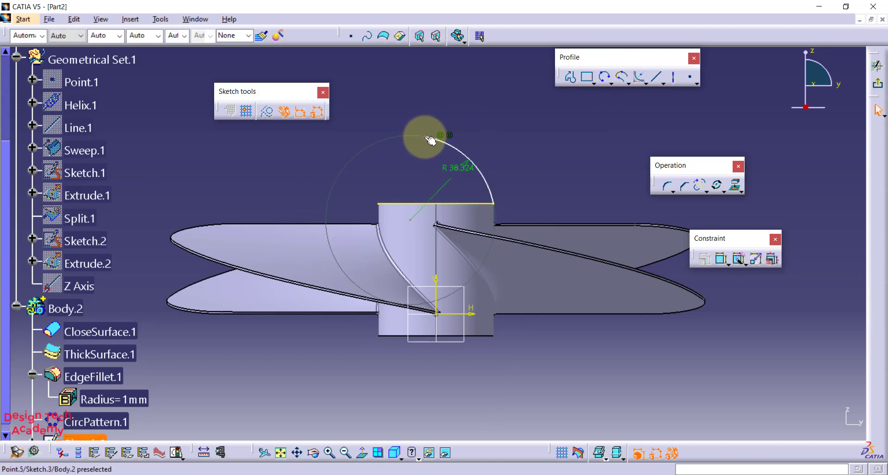
{"action": "left_click_drag", "start_coordinate": [429, 139], "coordinate": [439, 151]}
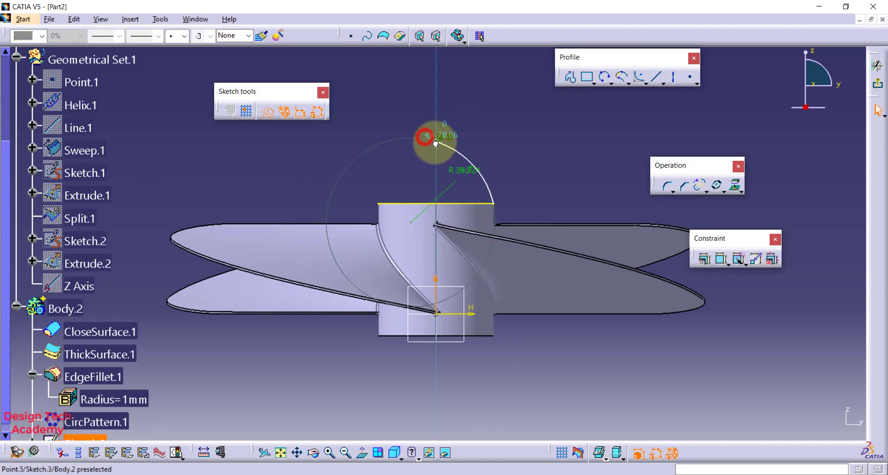
Step: Draw a vertical line from the arc's end down to the hub top; set arc radius 20 mm
{"action": "left_click", "coordinate": [482, 123]}
{"action": "left_click", "coordinate": [655, 77]}
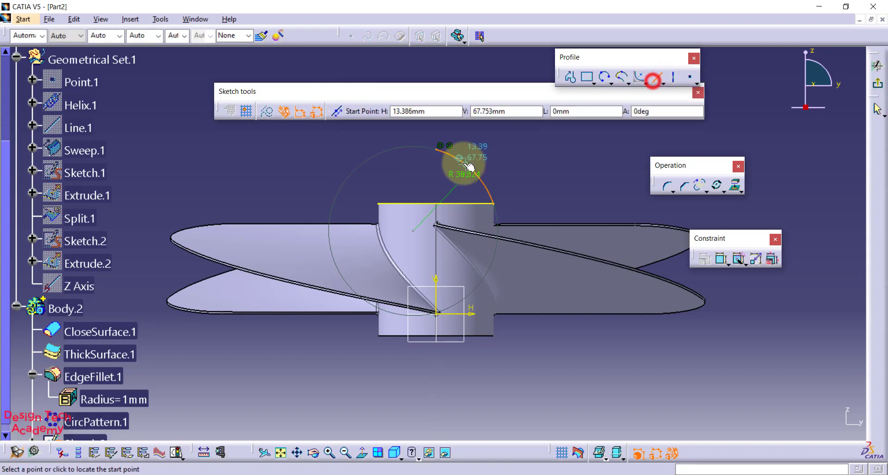
{"action": "left_click", "coordinate": [435, 149]}
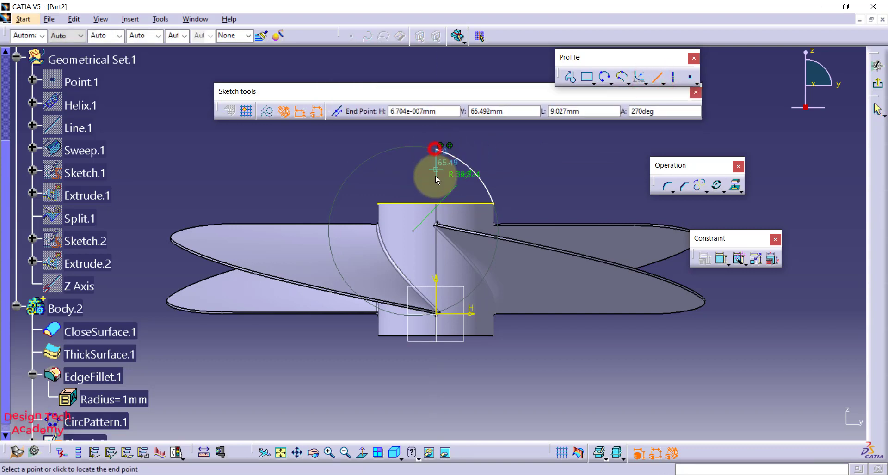
{"action": "left_click", "coordinate": [436, 207]}
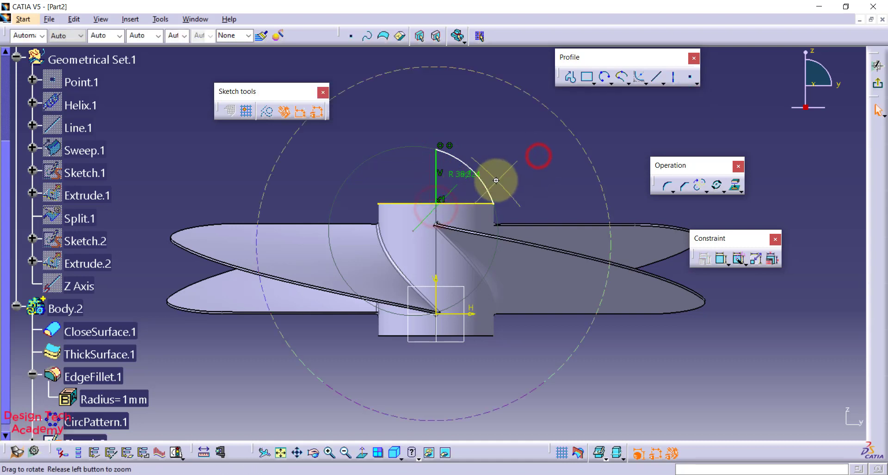
{"action": "middle_click_drag", "start_coordinate": [496, 179], "coordinate": [467, 202]}
{"action": "double_click", "coordinate": [467, 200]}
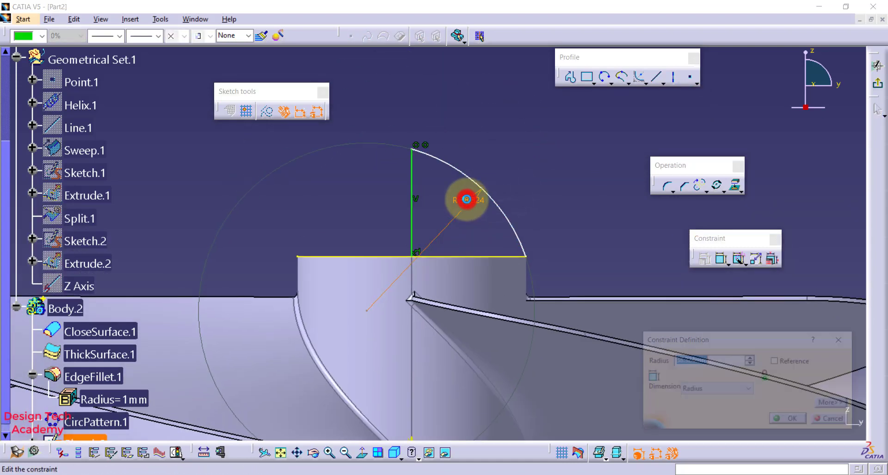
{"action": "key", "text": "Return"}
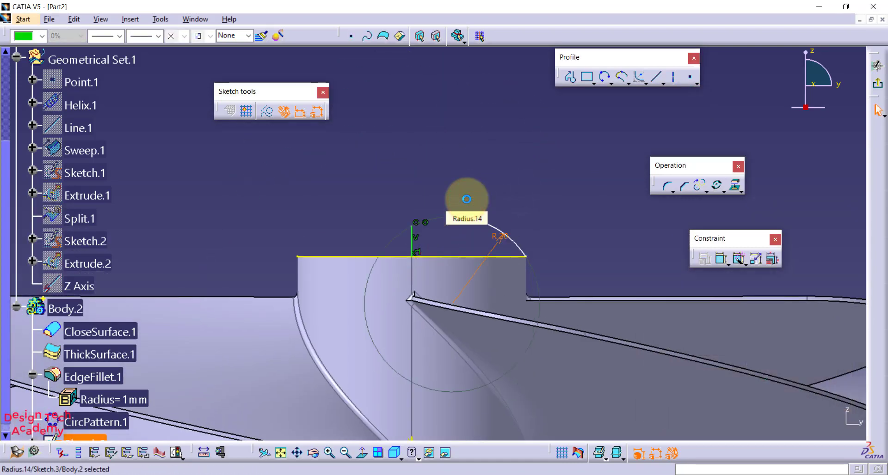
Step: Make the arc's end point coincident with the vertical line's top point
{"action": "left_click", "coordinate": [508, 170]}
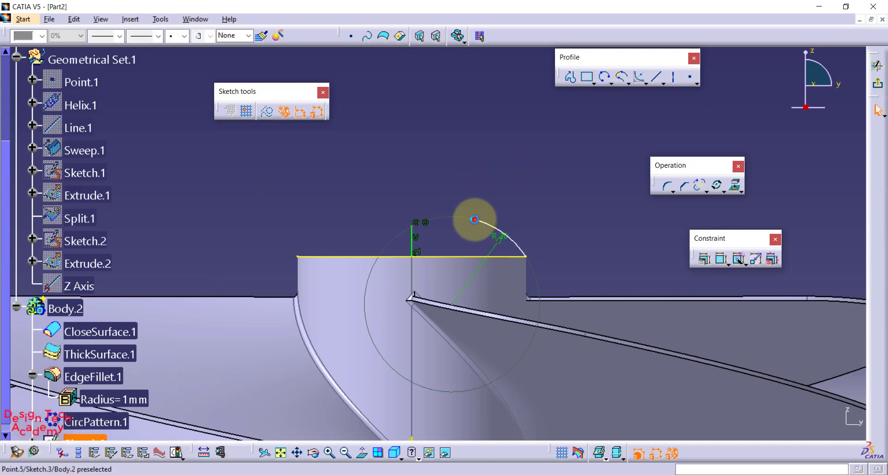
{"action": "left_click_drag", "start_coordinate": [474, 220], "coordinate": [418, 226]}
{"action": "left_click", "coordinate": [414, 225], "text": "ctrl"}
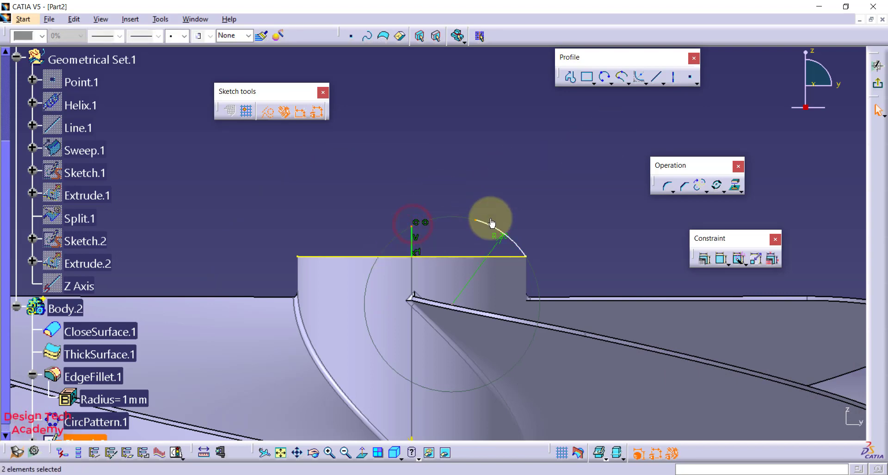
{"action": "left_click", "coordinate": [703, 262]}
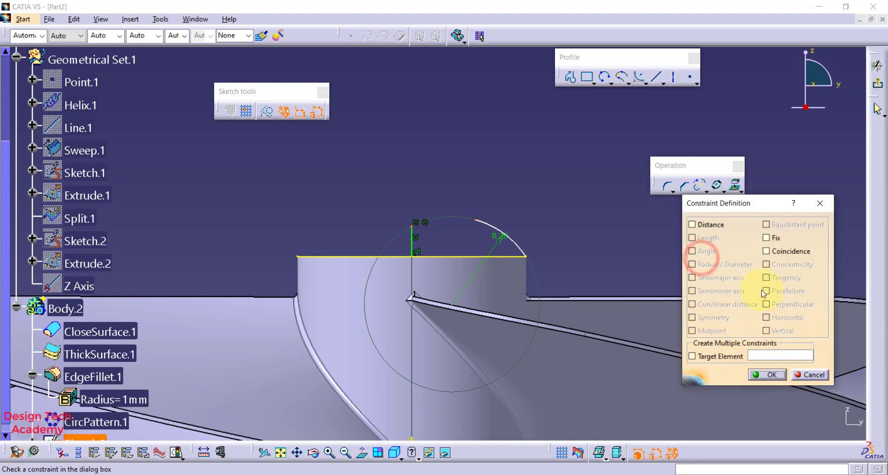
{"action": "left_click", "coordinate": [767, 375]}
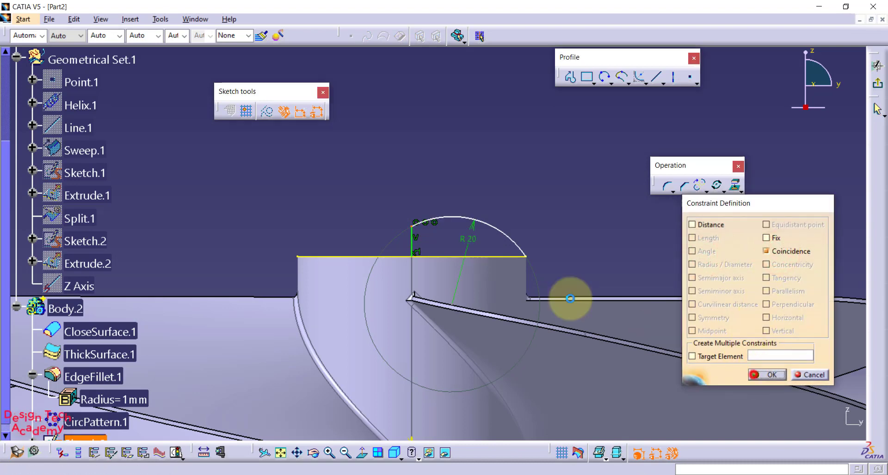
{"action": "left_click", "coordinate": [469, 238]}
Step: Set the arc radius to 30 mm and slide its top end up the vertical line
{"action": "double_click", "coordinate": [468, 238]}
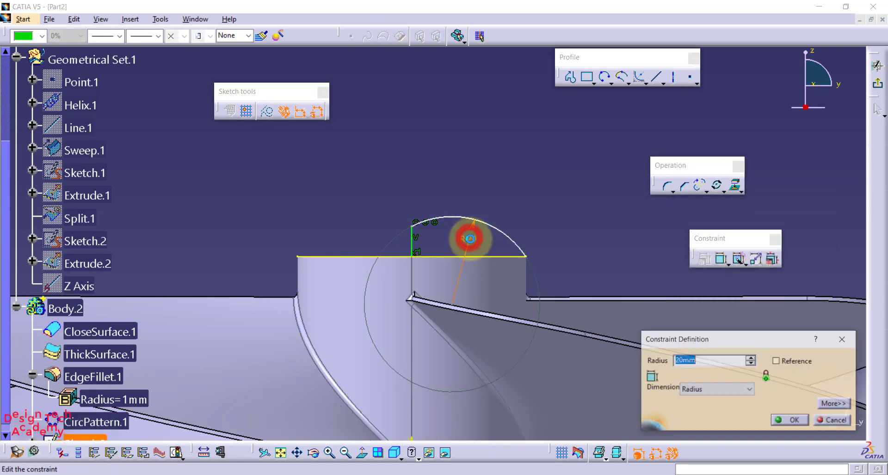
{"action": "key", "text": "Return"}
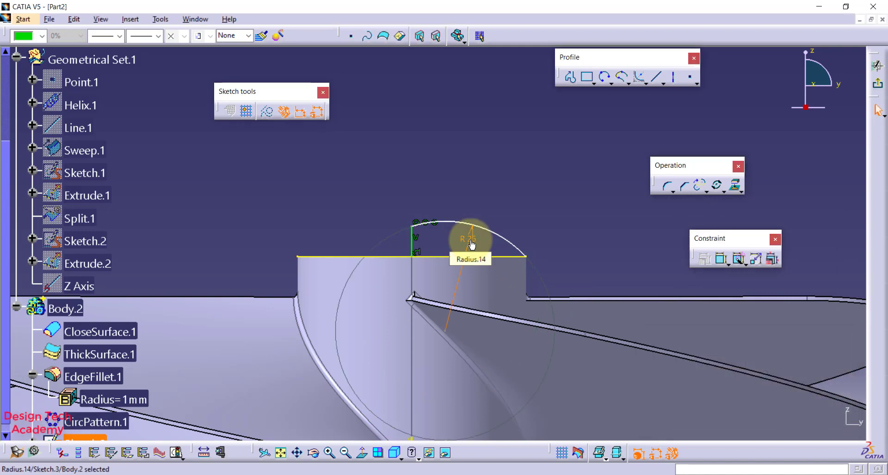
{"action": "double_click", "coordinate": [470, 240]}
{"action": "type", "text": "30"}
{"action": "key", "text": "Return"}
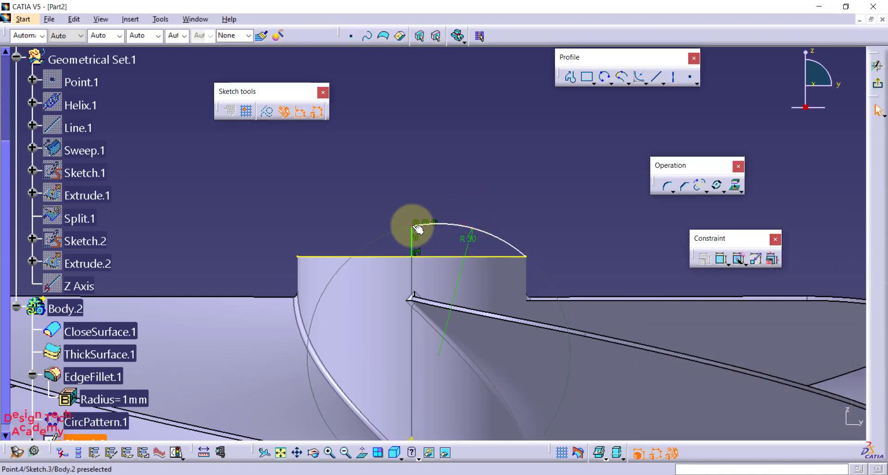
{"action": "left_click_drag", "start_coordinate": [418, 229], "coordinate": [450, 173]}
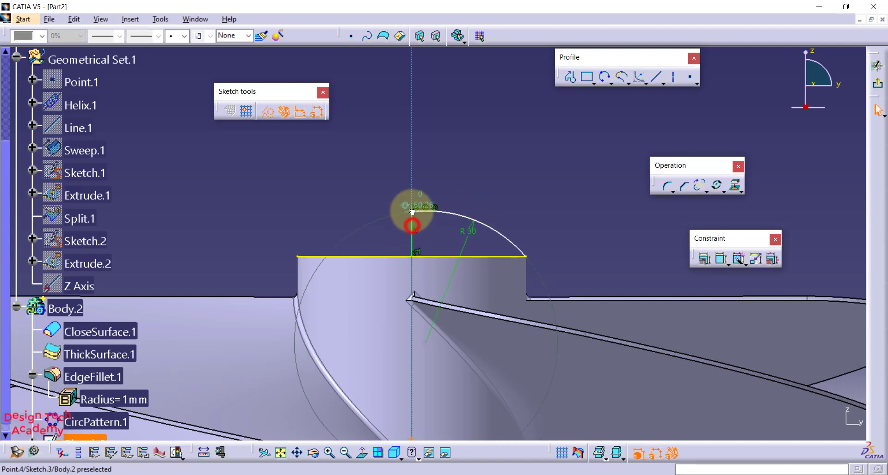
{"action": "left_click", "coordinate": [450, 172]}
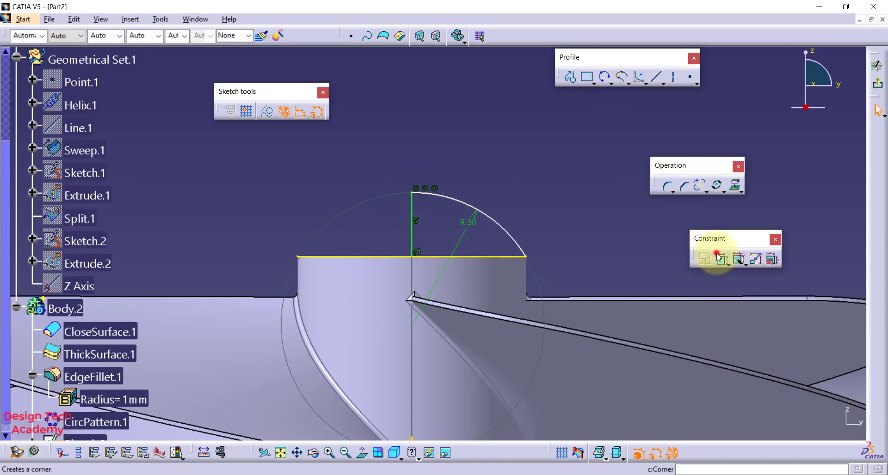
Step: Constrain the vertical line to a length of 12 mm
{"action": "left_click", "coordinate": [413, 206]}
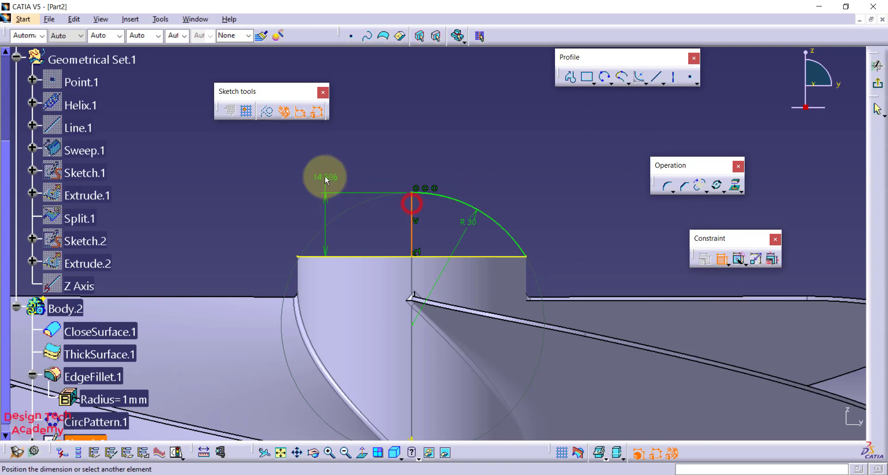
{"action": "left_click", "coordinate": [324, 174]}
{"action": "double_click", "coordinate": [323, 172]}
{"action": "type", "text": "12mm"}
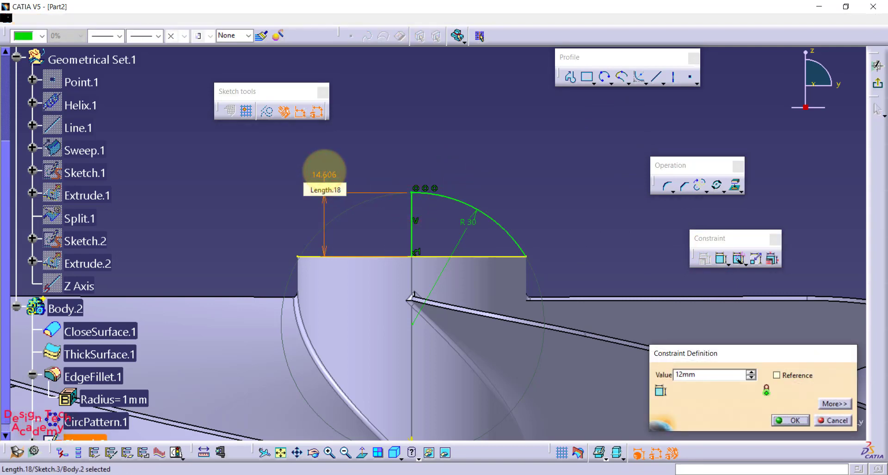
{"action": "key", "text": "Return"}
{"action": "middle_click_drag", "start_coordinate": [515, 174], "coordinate": [452, 203]}
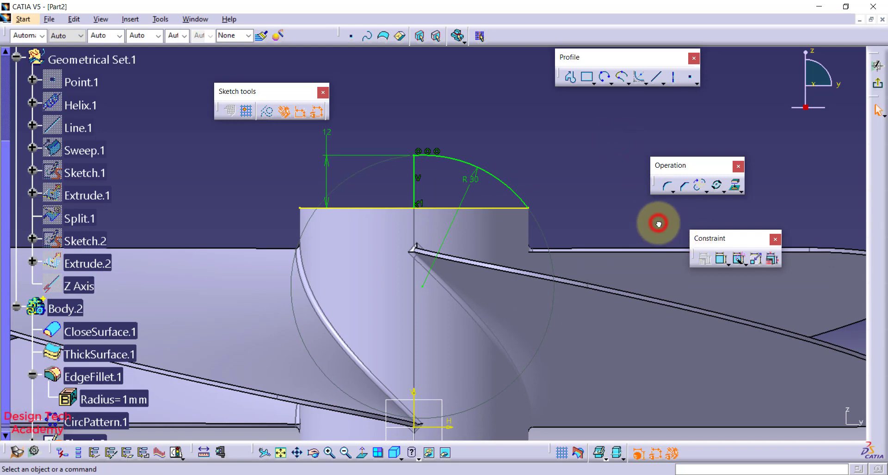
Step: Quick-trim the cap profile, accept the constraint prompts, and exit the sketch
{"action": "left_click", "coordinate": [706, 191]}
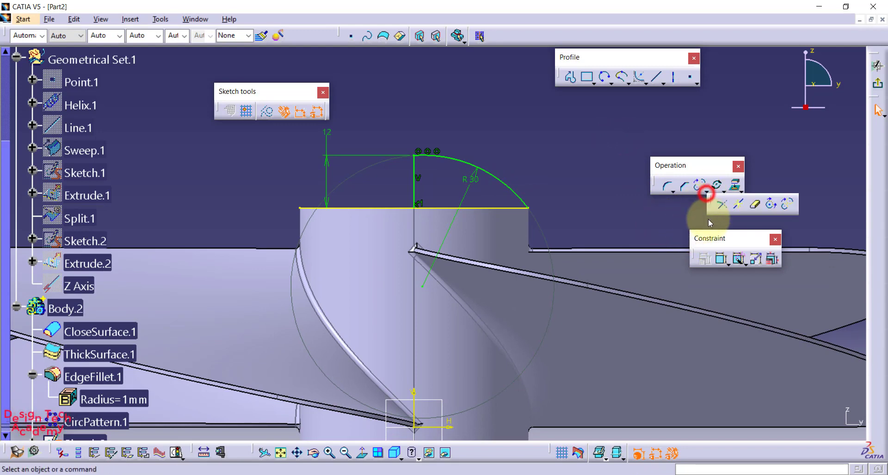
{"action": "left_click", "coordinate": [449, 208]}
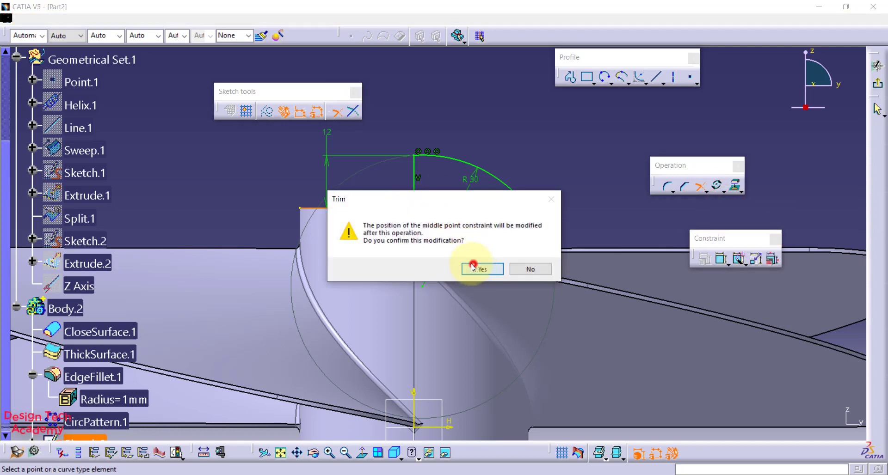
{"action": "left_click", "coordinate": [473, 264]}
{"action": "left_click", "coordinate": [414, 188]}
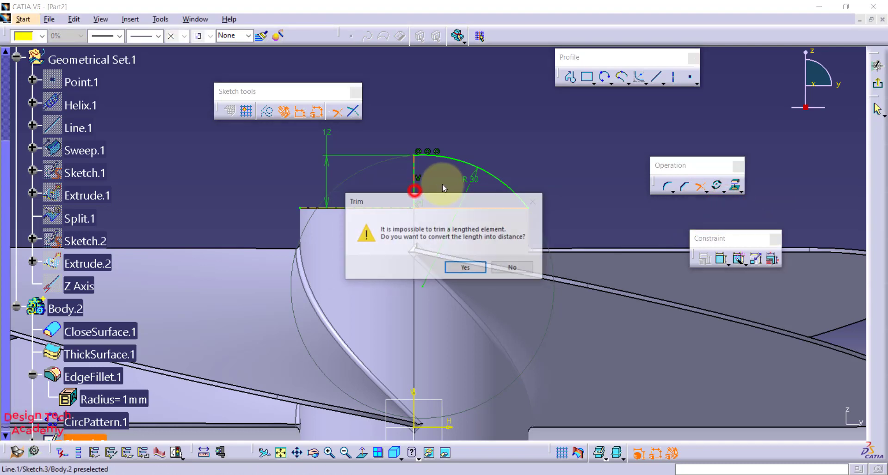
{"action": "left_click", "coordinate": [474, 268]}
{"action": "left_click", "coordinate": [875, 85]}
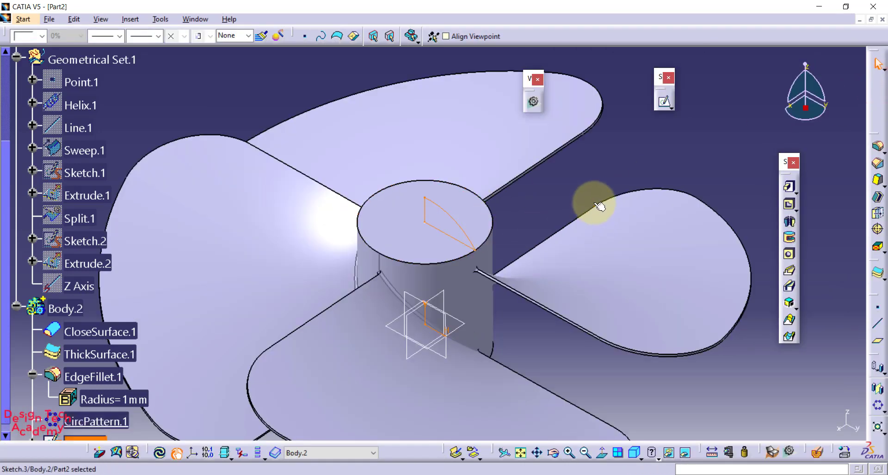
Step: Revolve Sketch.3 360° about its vertical edge into a domed cap on the hub
{"action": "left_click", "coordinate": [789, 222]}
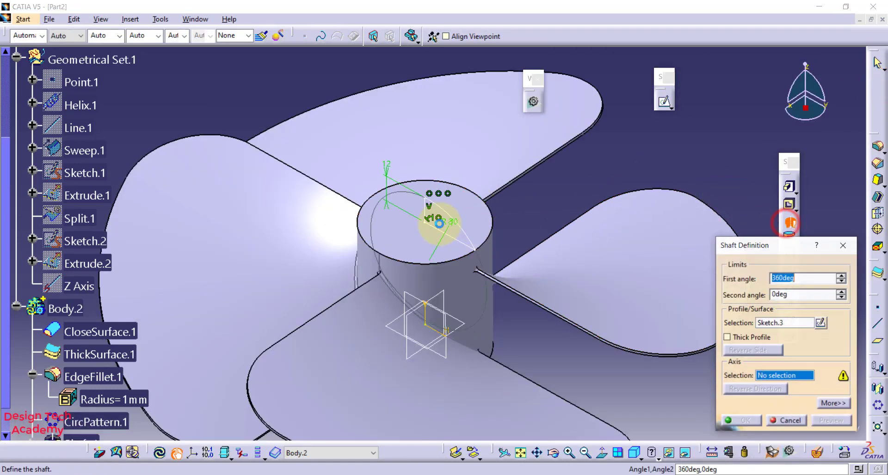
{"action": "left_click", "coordinate": [429, 209]}
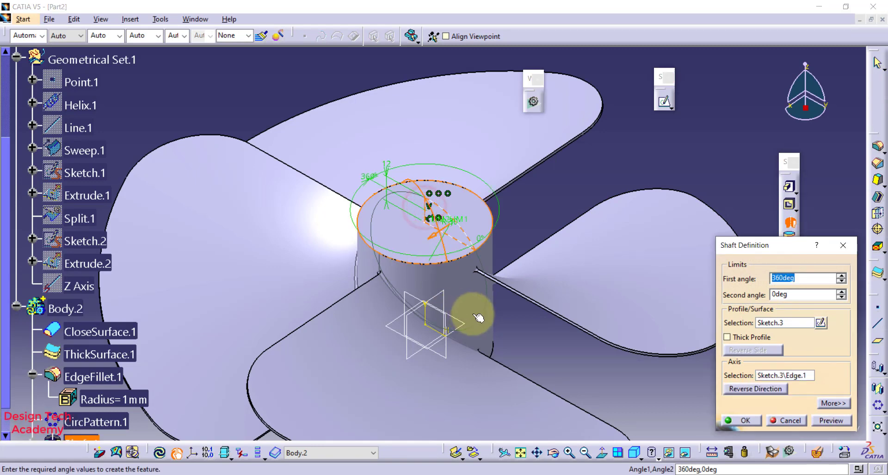
{"action": "left_click", "coordinate": [735, 419]}
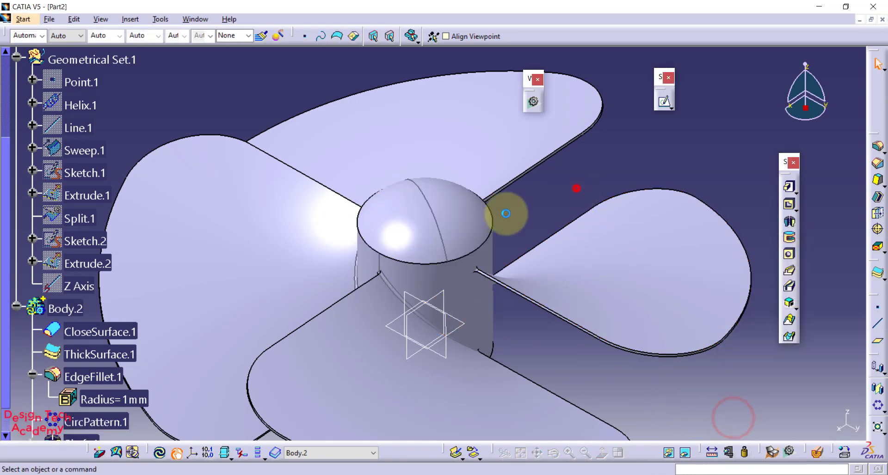
{"action": "mouse_move", "coordinate": [472, 278]}
{"action": "middle_mouse_down"}
{"action": "mouse_move", "coordinate": [390, 208]}
{"action": "mouse_move", "coordinate": [452, 163]}
{"action": "middle_mouse_up"}
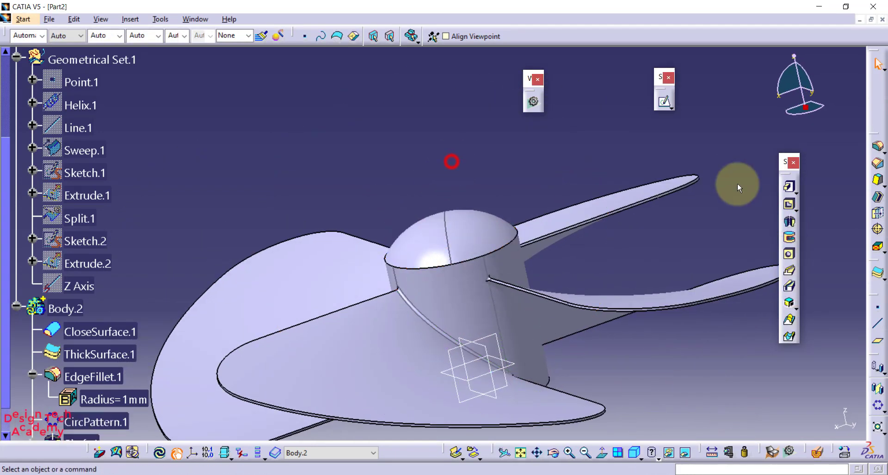
Step: Fillet the cap's base edge at the hub joint with a 5 mm radius
{"action": "left_click", "coordinate": [877, 146]}
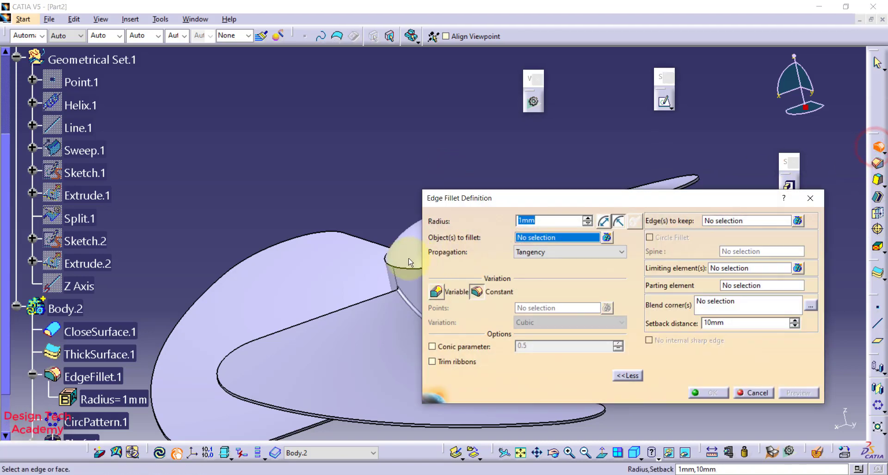
{"action": "middle_click_drag", "start_coordinate": [398, 256], "coordinate": [307, 228]}
{"action": "left_click", "coordinate": [318, 239]}
{"action": "type", "text": "5"}
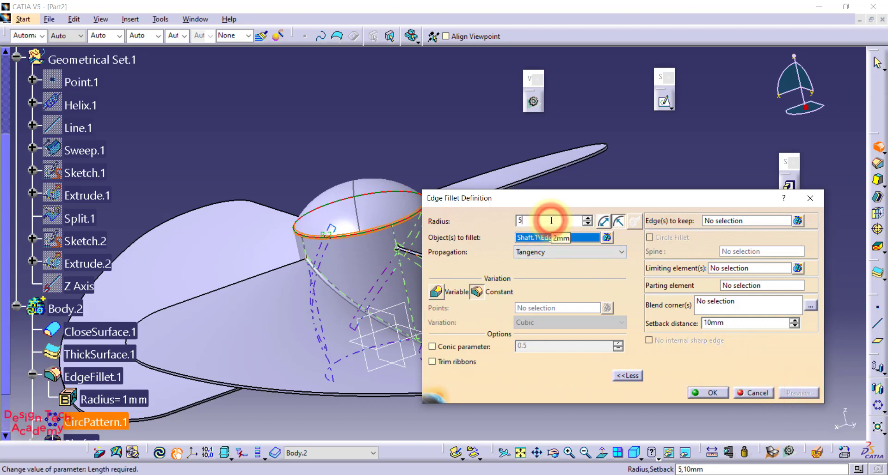
{"action": "key", "text": "Return"}
{"action": "left_click", "coordinate": [340, 112]}
{"action": "mouse_move", "coordinate": [410, 224]}
{"action": "middle_mouse_down"}
{"action": "mouse_move", "coordinate": [379, 205]}
{"action": "mouse_move", "coordinate": [343, 386]}
{"action": "mouse_move", "coordinate": [426, 317]}
{"action": "mouse_move", "coordinate": [446, 281]}
{"action": "mouse_move", "coordinate": [506, 304]}
{"action": "mouse_move", "coordinate": [553, 257]}
{"action": "mouse_move", "coordinate": [469, 271]}
{"action": "mouse_move", "coordinate": [426, 301]}
{"action": "mouse_move", "coordinate": [441, 154]}
{"action": "mouse_move", "coordinate": [511, 135]}
{"action": "mouse_move", "coordinate": [465, 212]}
{"action": "mouse_move", "coordinate": [408, 191]}
{"action": "mouse_move", "coordinate": [423, 194]}
{"action": "mouse_move", "coordinate": [416, 174]}
{"action": "mouse_move", "coordinate": [388, 289]}
{"action": "mouse_move", "coordinate": [412, 283]}
{"action": "mouse_move", "coordinate": [417, 296]}
{"action": "mouse_move", "coordinate": [420, 277]}
{"action": "middle_mouse_up"}
{"action": "scroll", "coordinate": [217, 209], "scroll_direction": "up", "scroll_amount": 2}
{"action": "scroll", "coordinate": [217, 210], "scroll_direction": "up", "scroll_amount": 2}
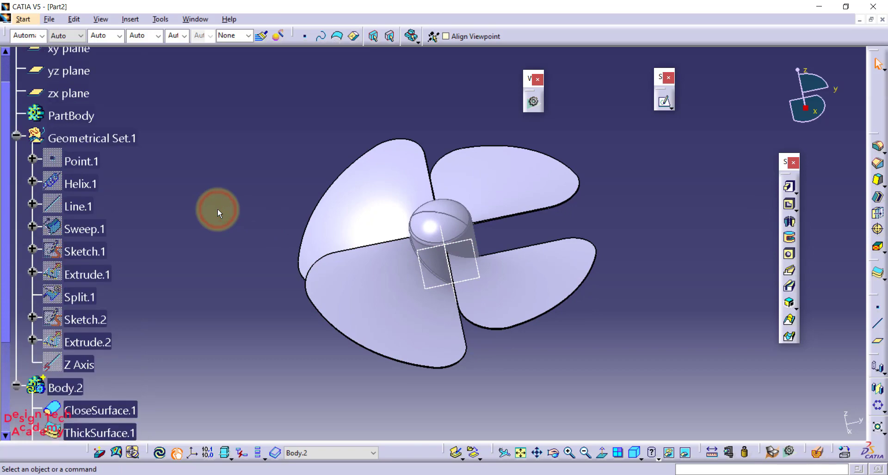